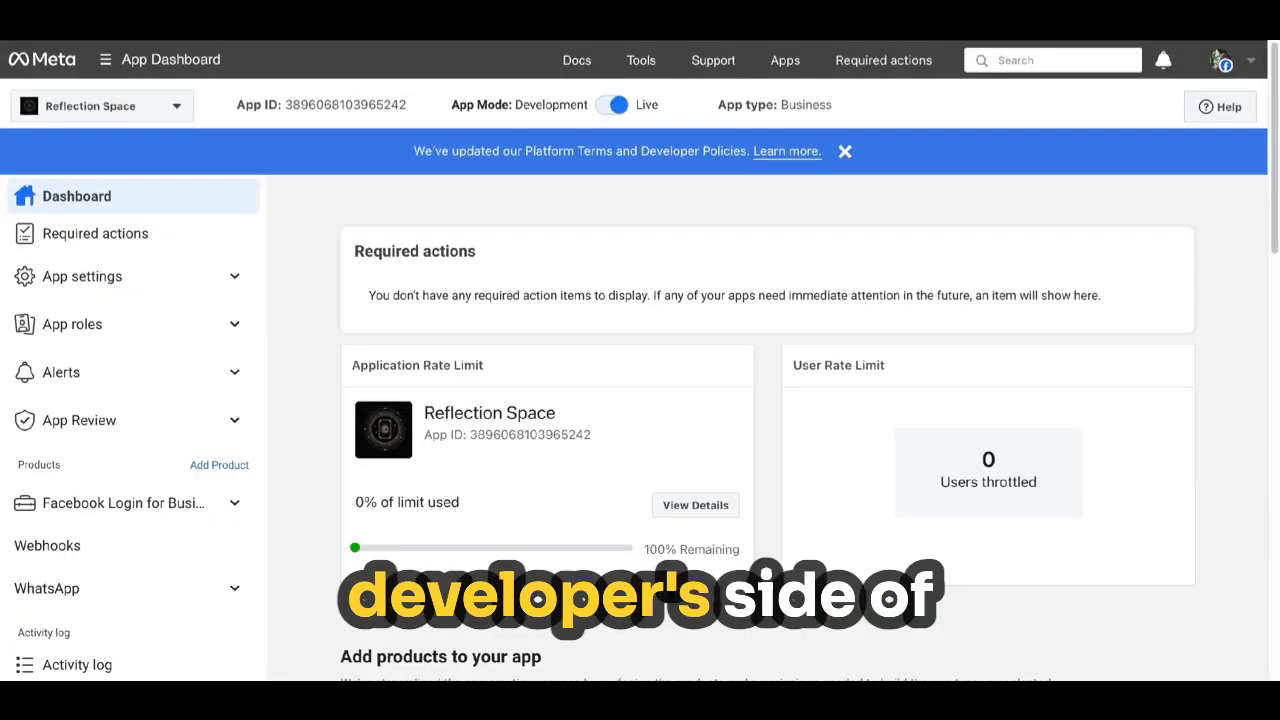
Start a new app named Clarity Planner 2 and choose the Other use case.
left_click(150, 105)
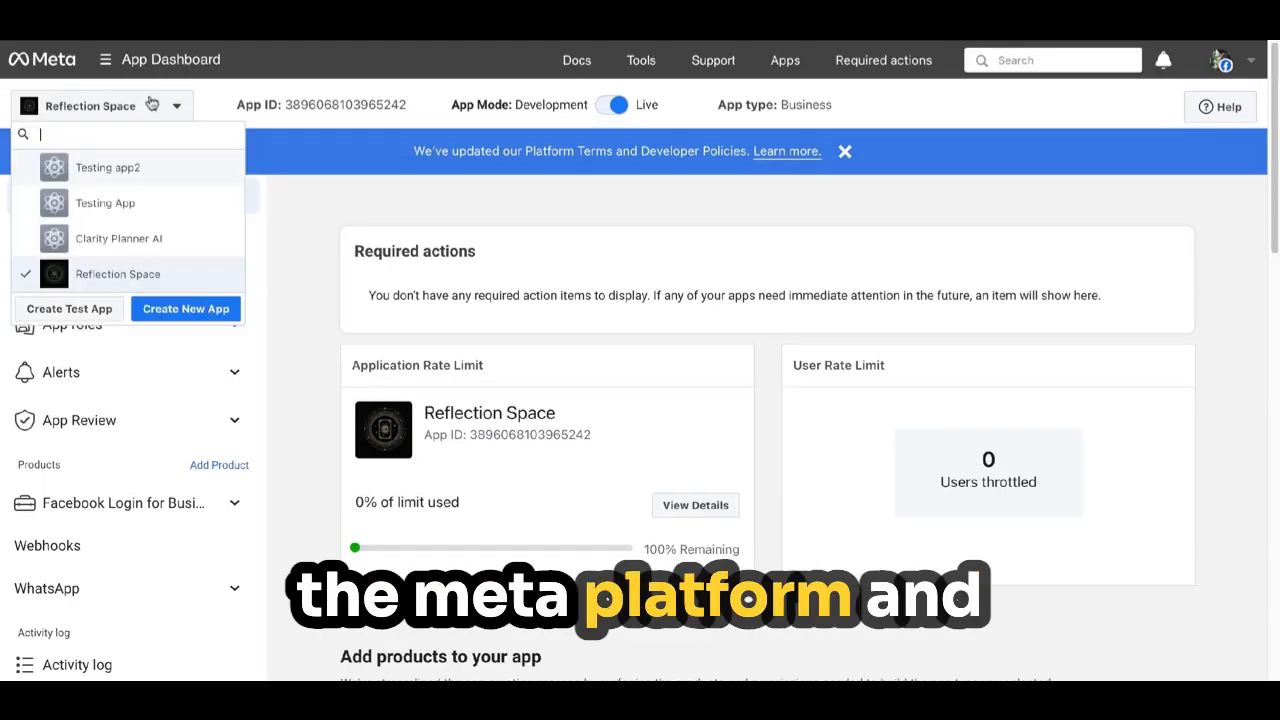
left_click(181, 318)
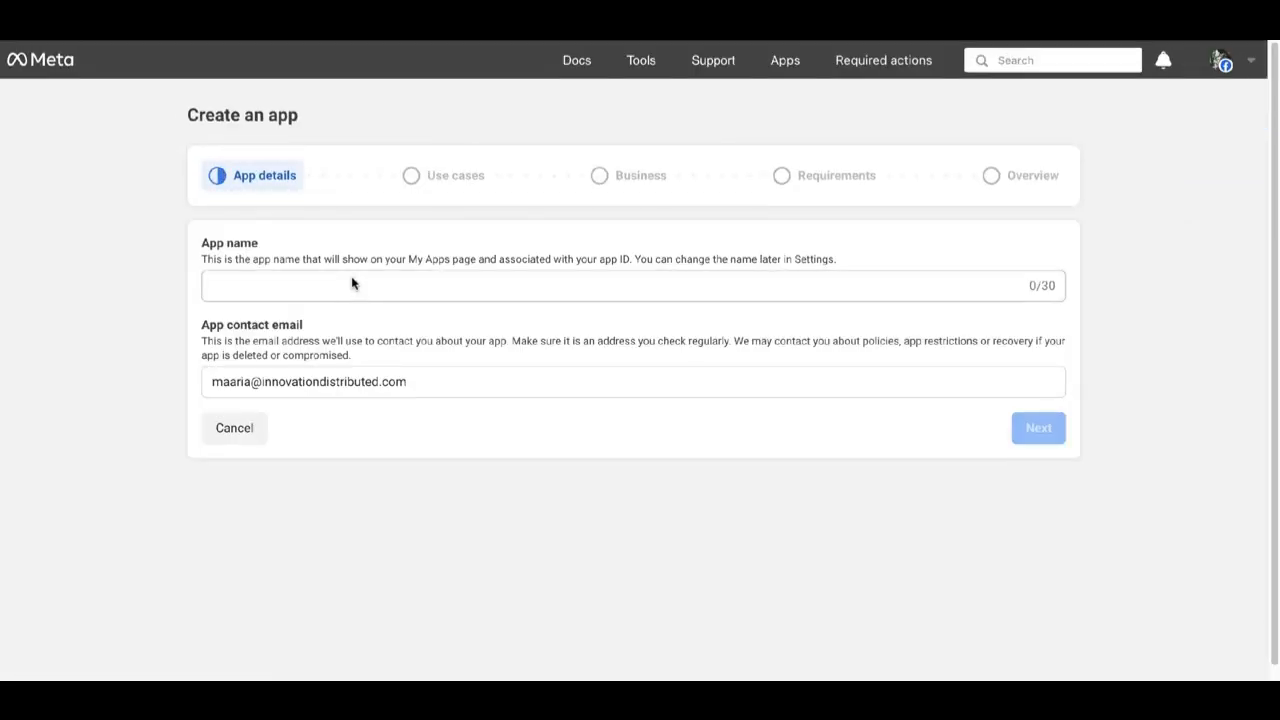
left_click(352, 283)
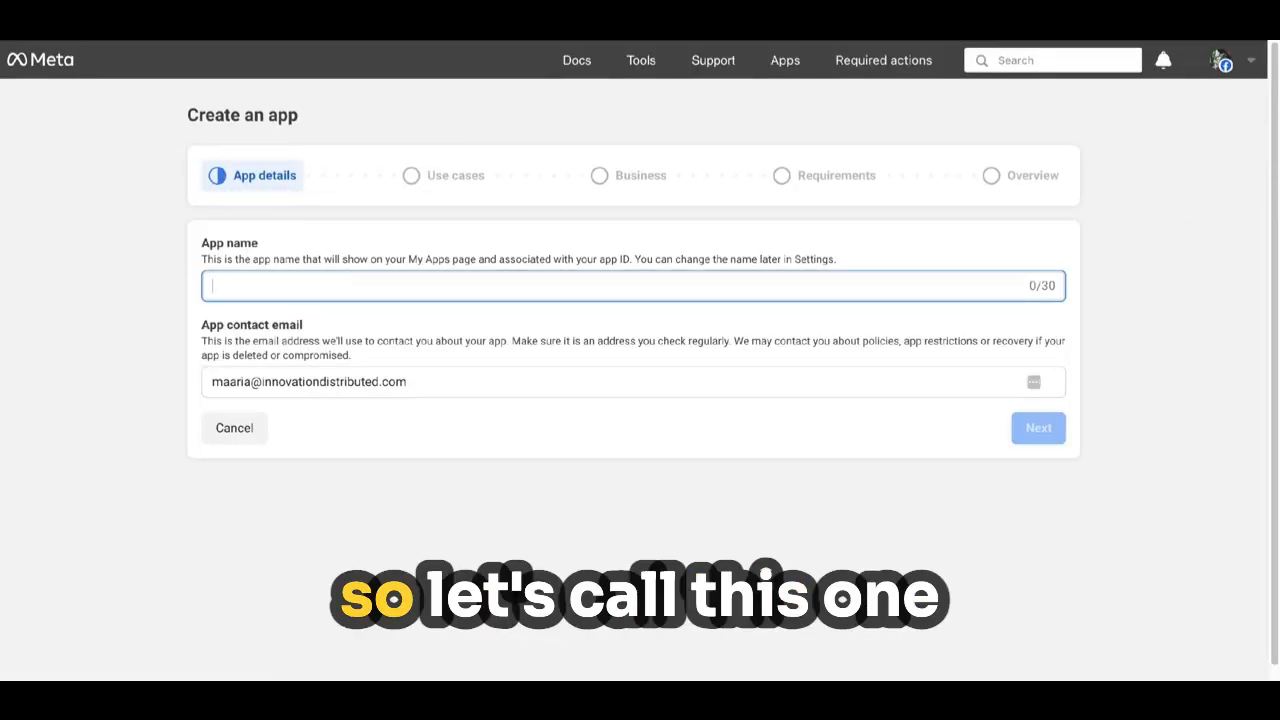
type("Clarity Planner 2")
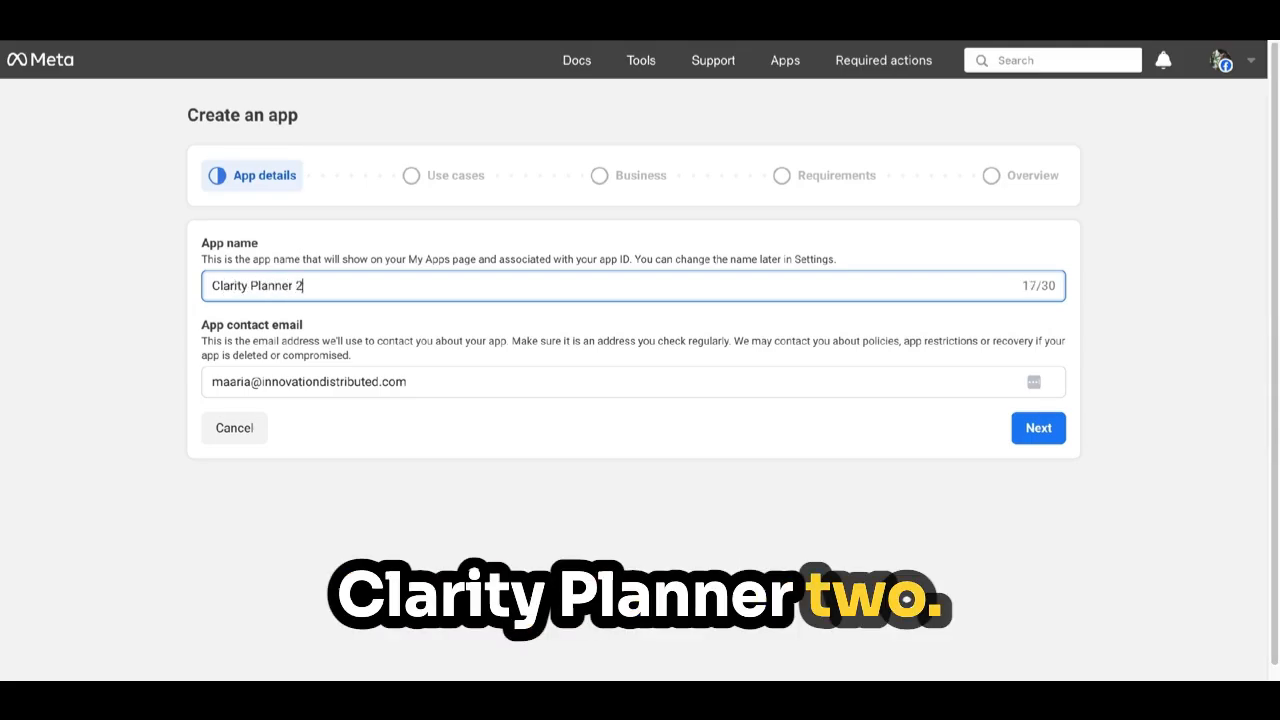
left_click(1037, 428)
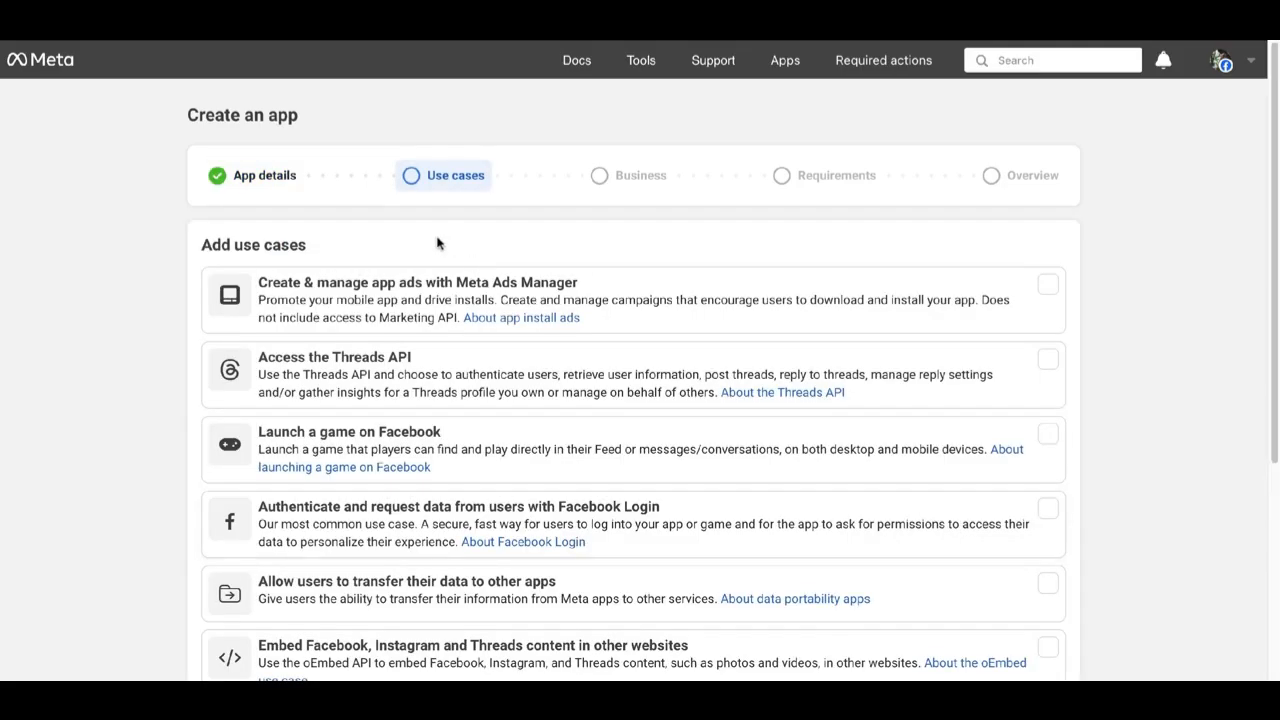
scroll(436, 203, "down", 4)
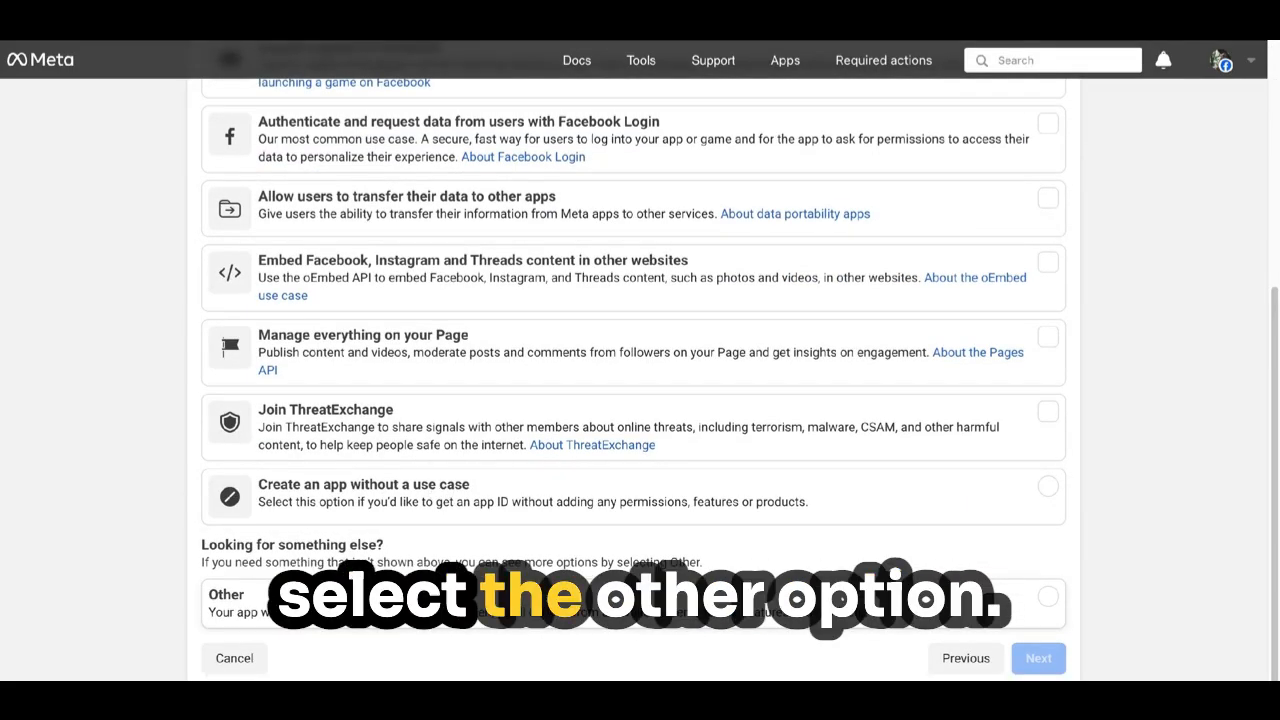
left_click(1047, 596)
left_click(1040, 666)
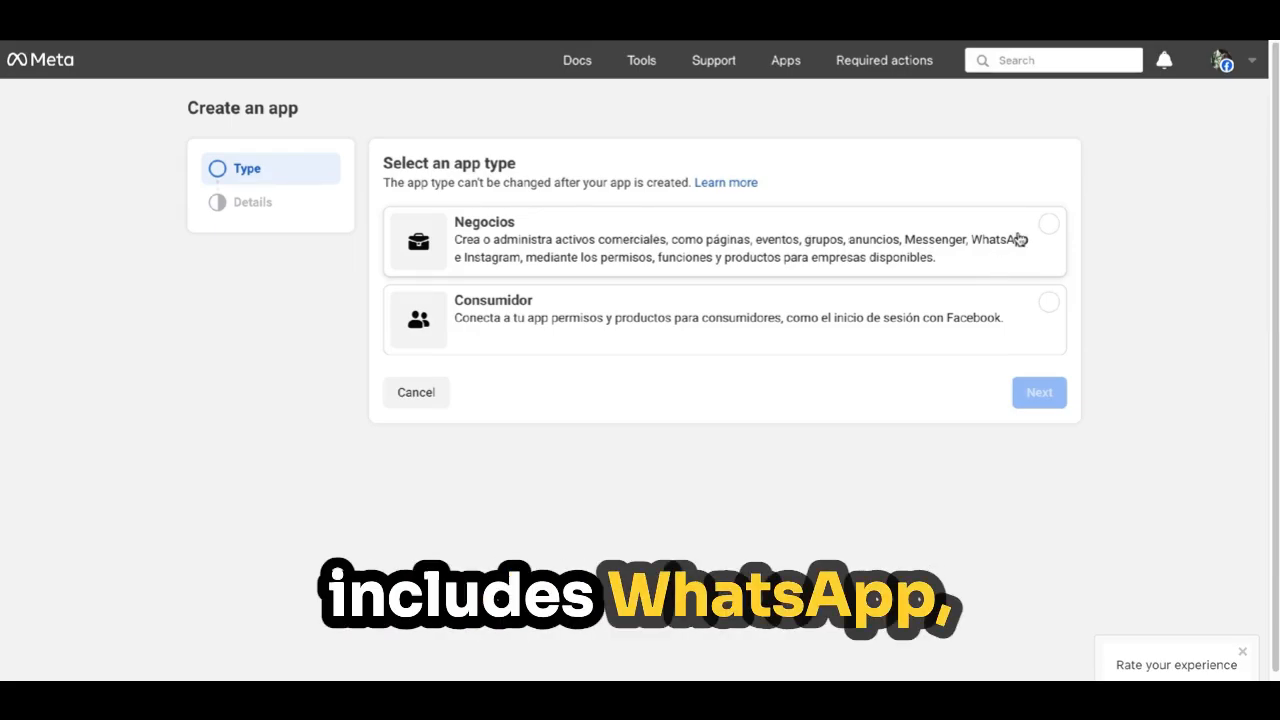
Make it a Negocios (Business) app linked to the Innovation Distributed portfolio.
left_click(923, 248)
left_click(1017, 391)
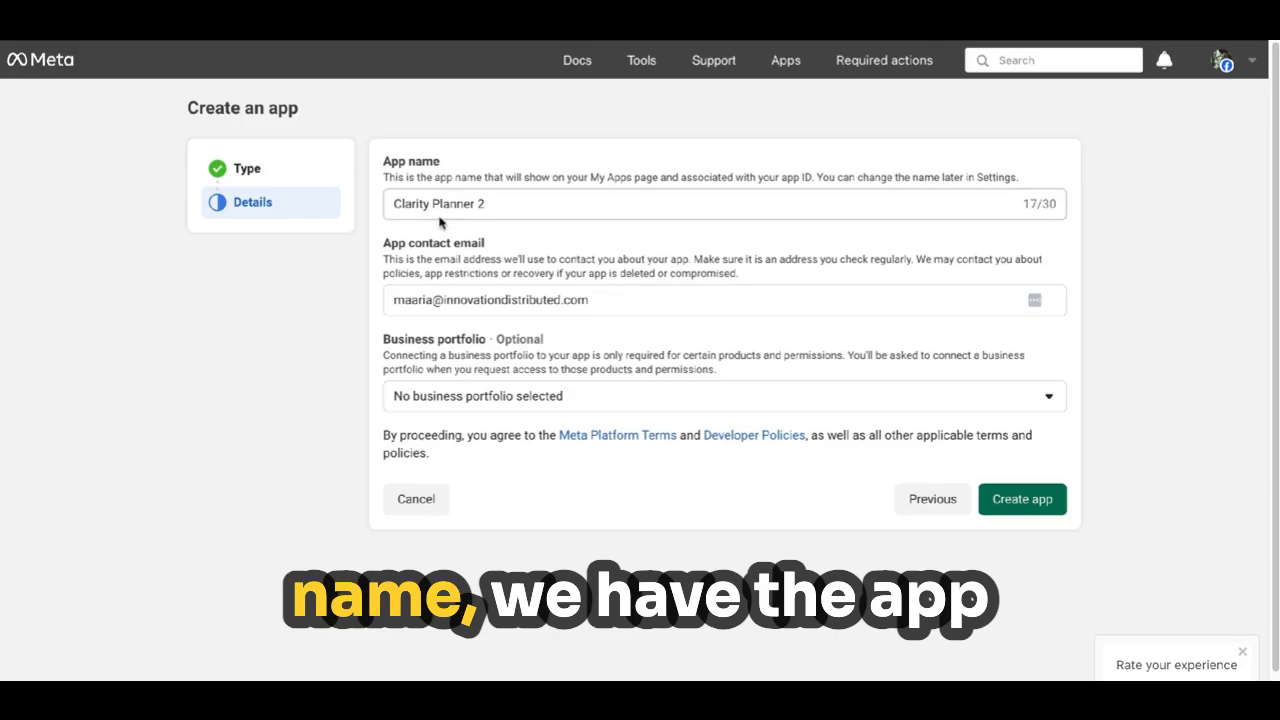
left_click(533, 401)
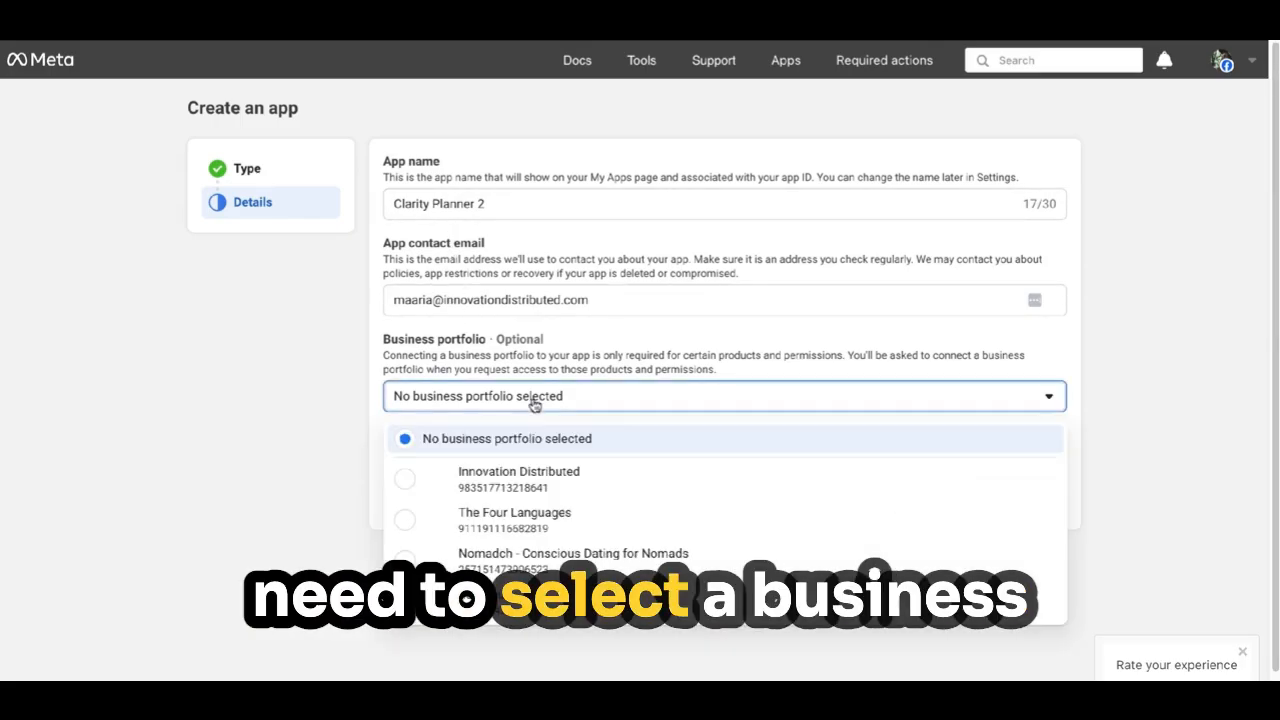
left_click(494, 478)
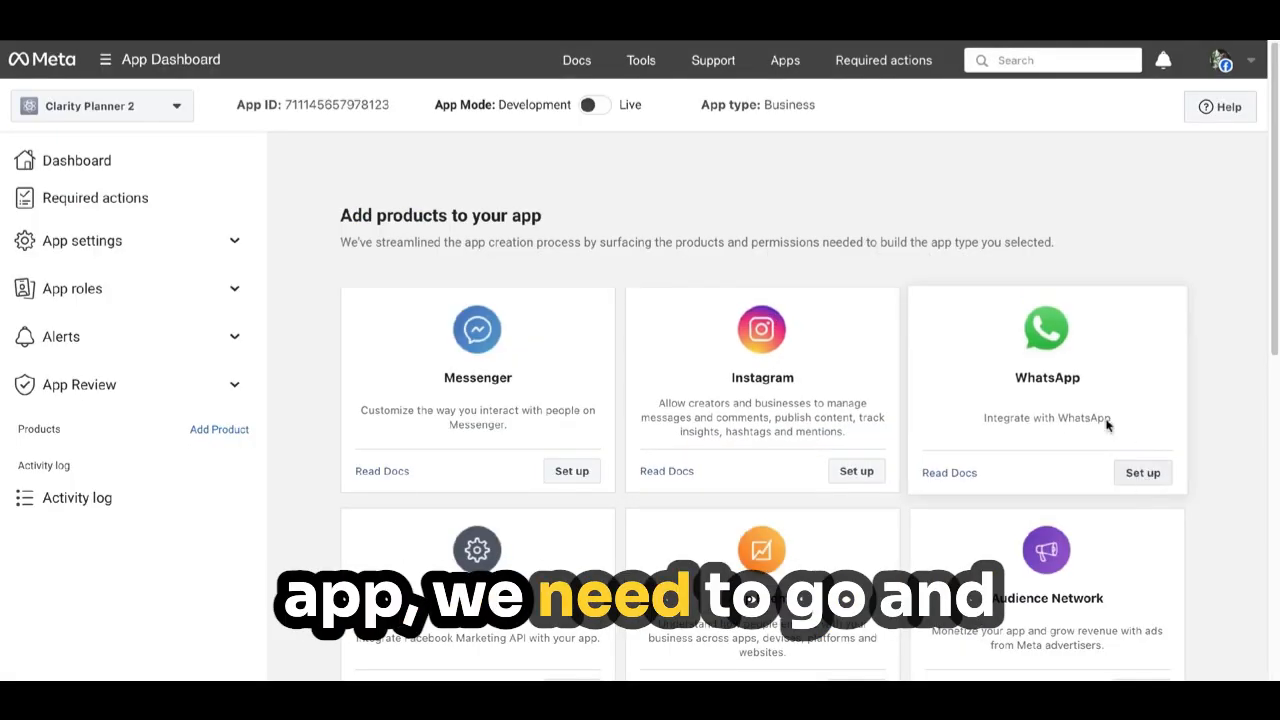
Add WhatsApp to Clarity Planner 2 and check the From number list on API Setup.
left_click(1133, 475)
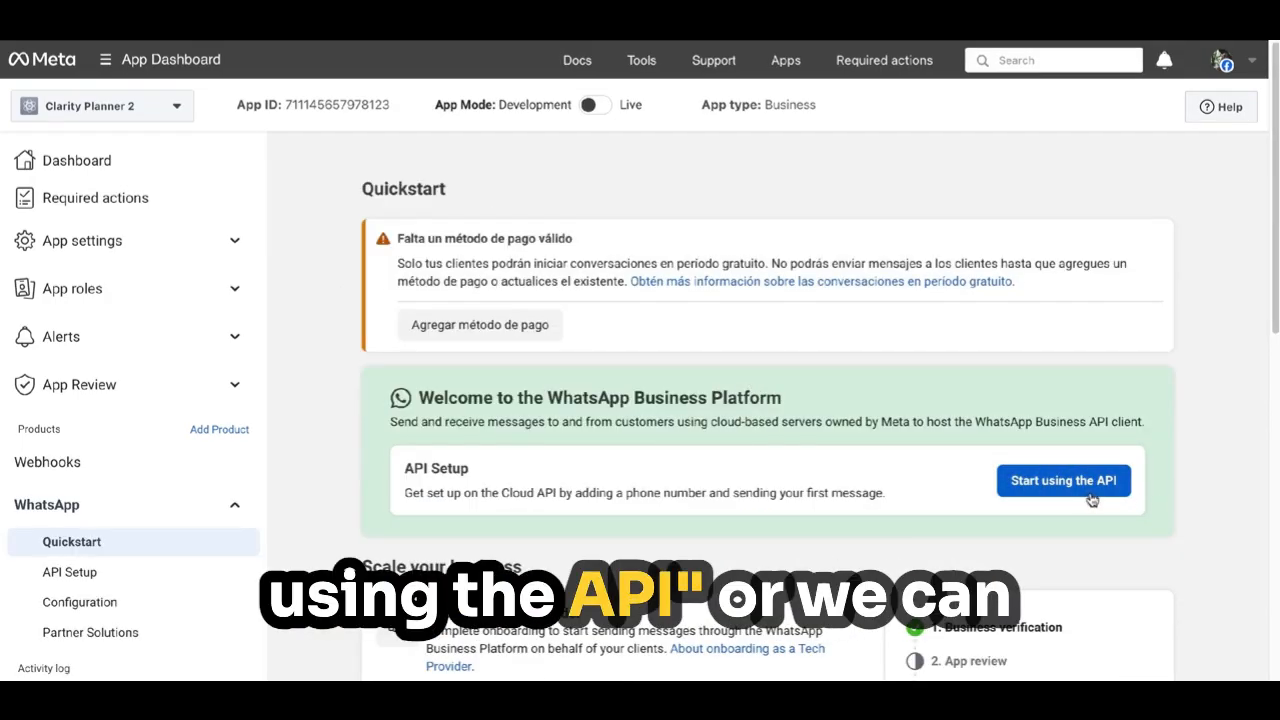
left_click(104, 581)
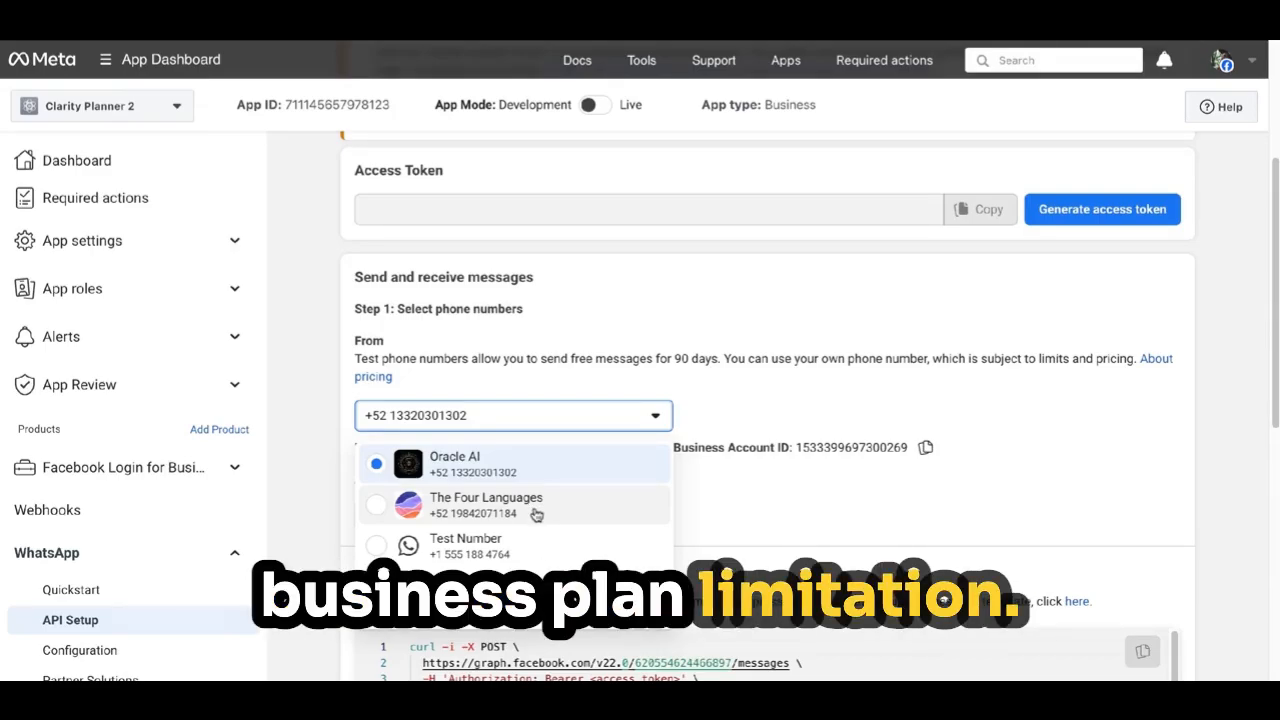
key("Escape")
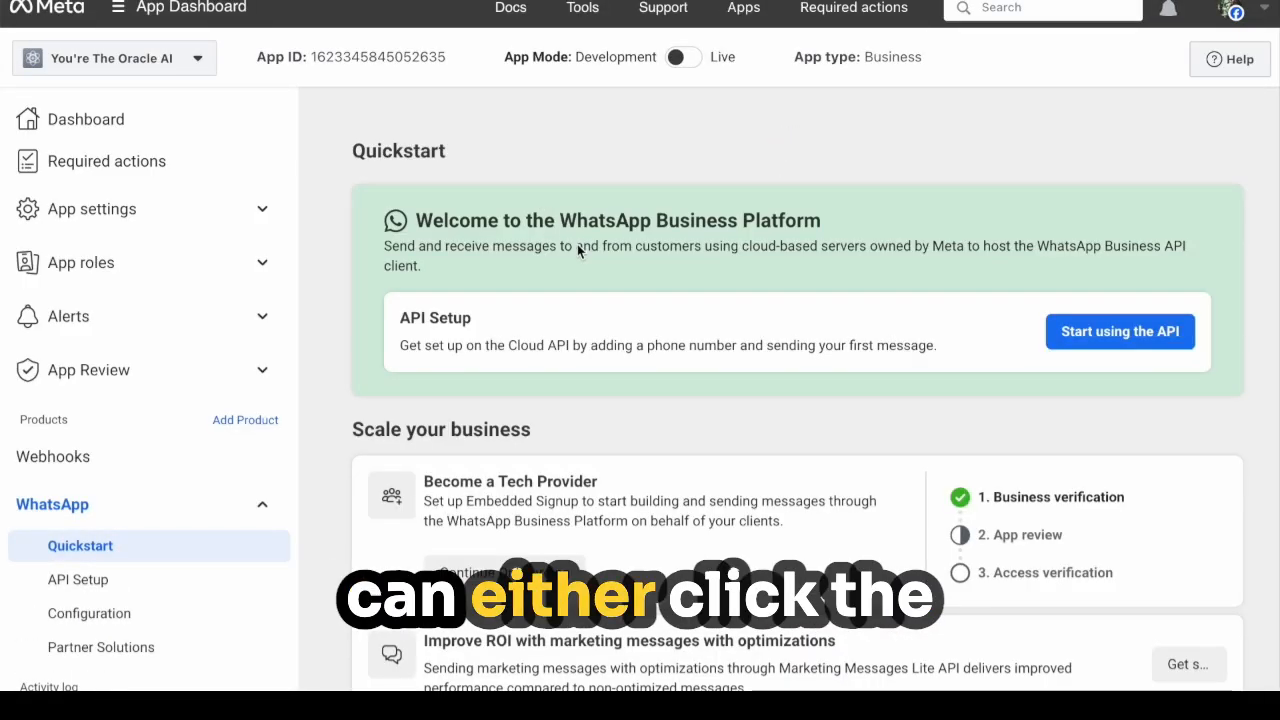
Create the WhatsApp business profile 'You're the Oracle AI' with category Other.
scroll(577, 244, "down", 3)
scroll(478, 206, "up", 3)
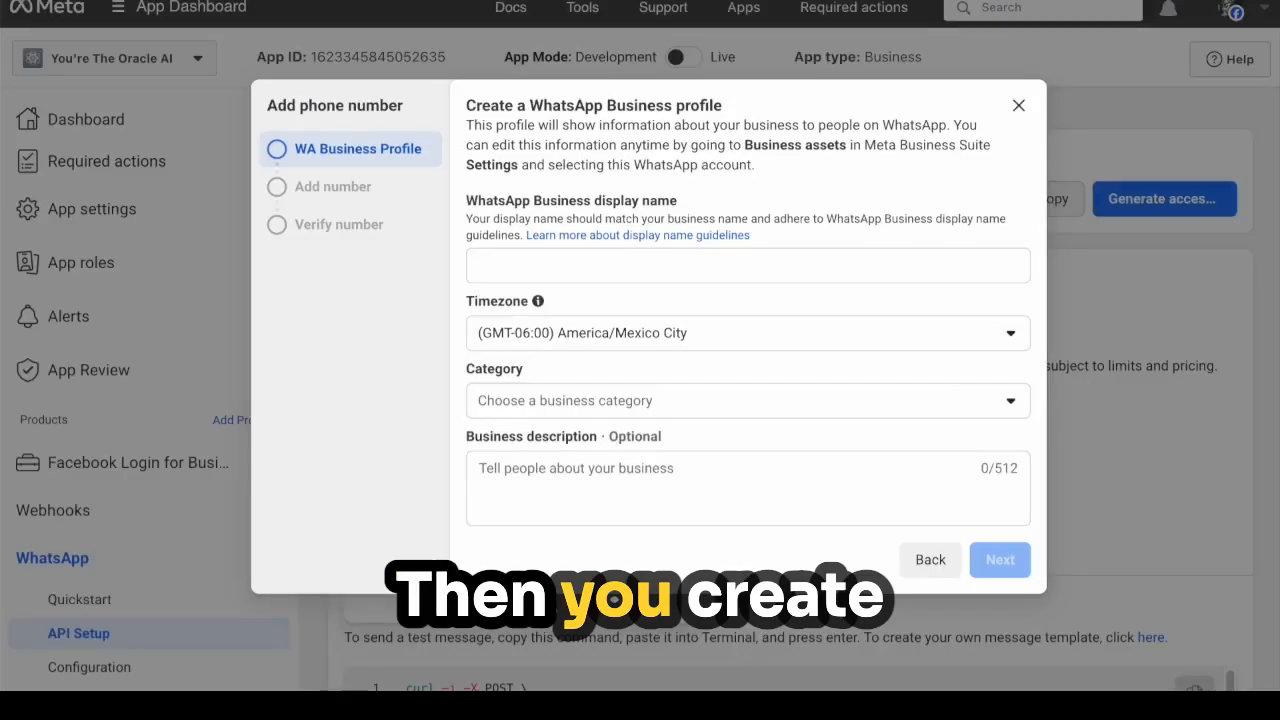
left_click(557, 263)
type("You're the Oracle AI")
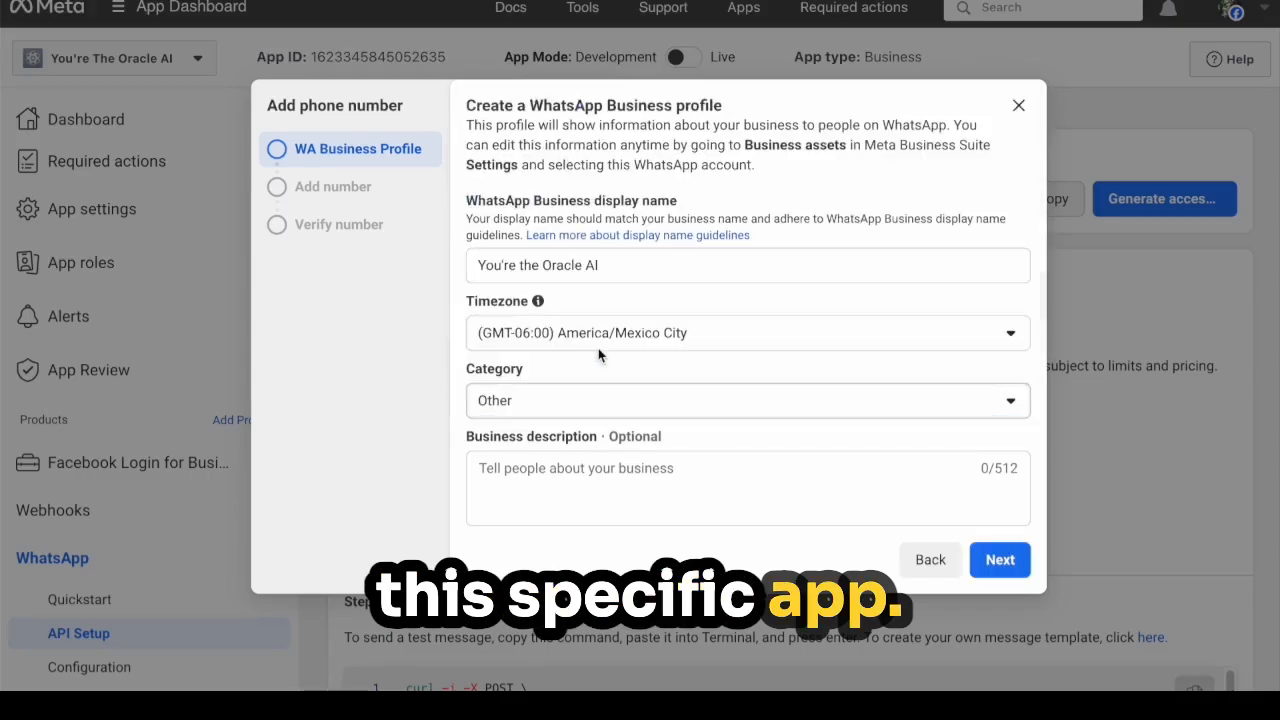
left_click(1000, 559)
left_click(588, 290)
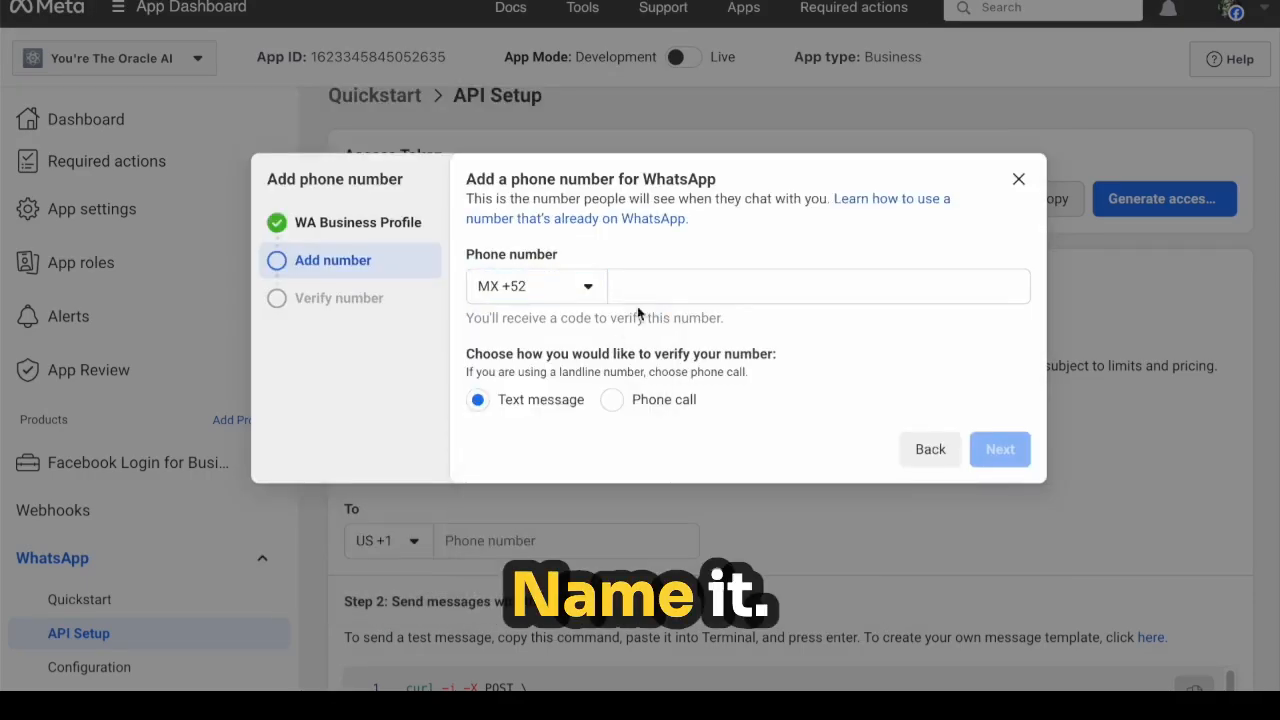
Add the Mexican business phone number and confirm it with the verification code.
left_click(655, 293)
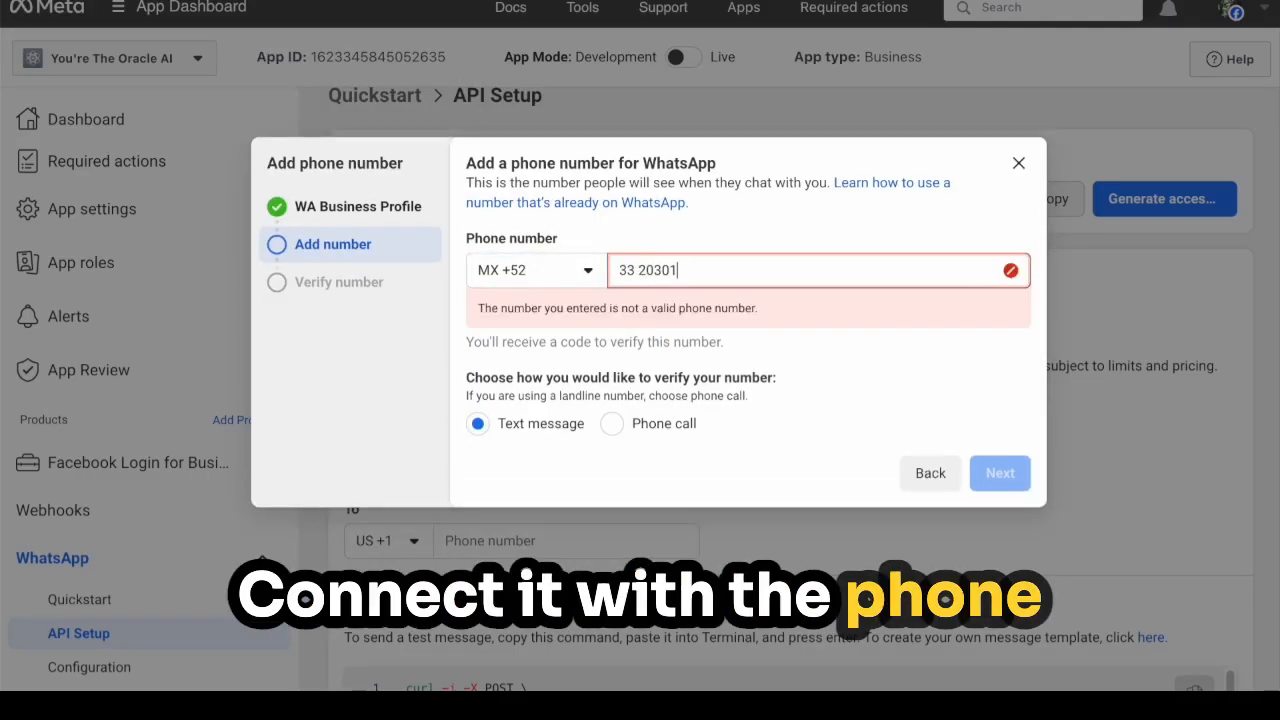
left_click(999, 450)
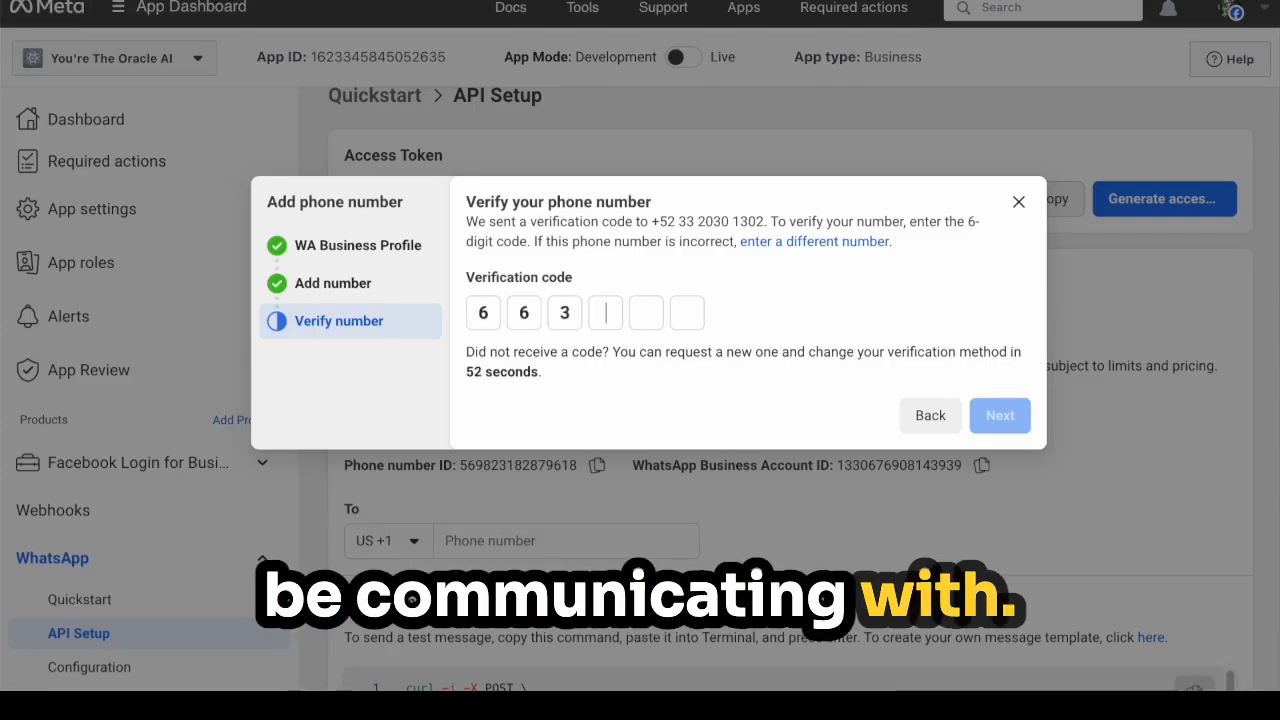
left_click(1007, 416)
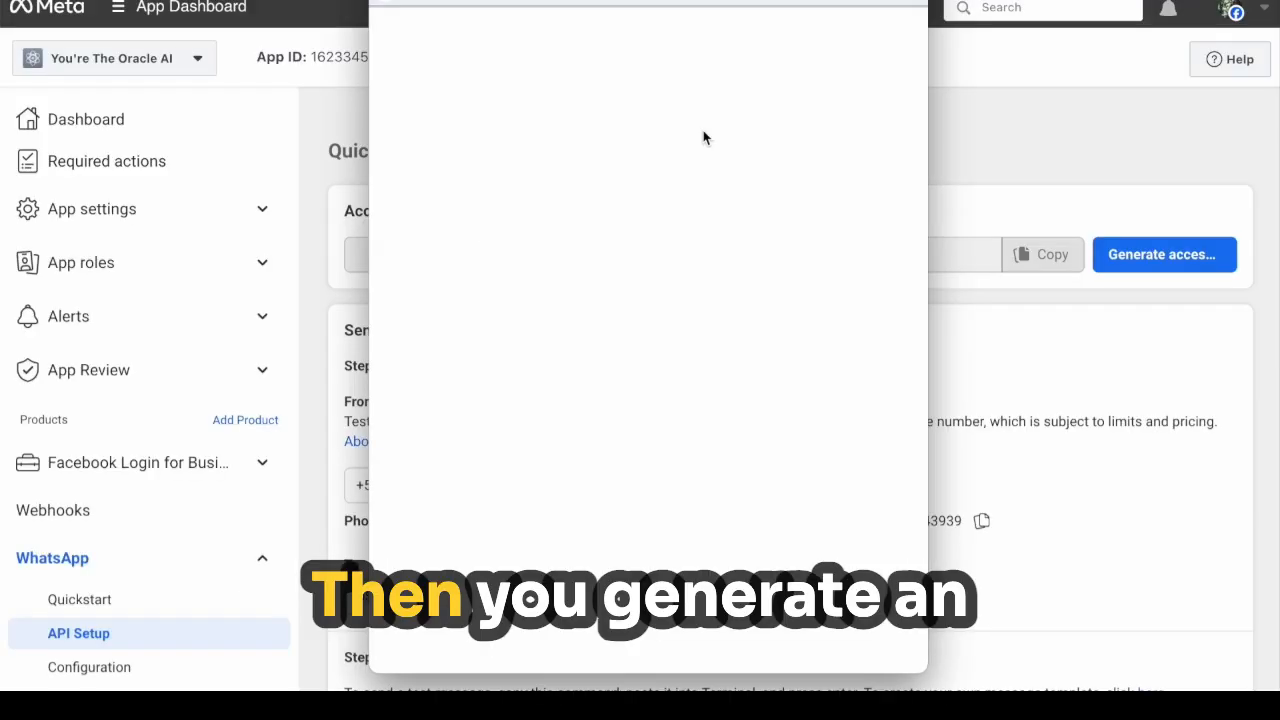
Opt in to granting access to all current and future WhatsApp accounts.
left_click(773, 631)
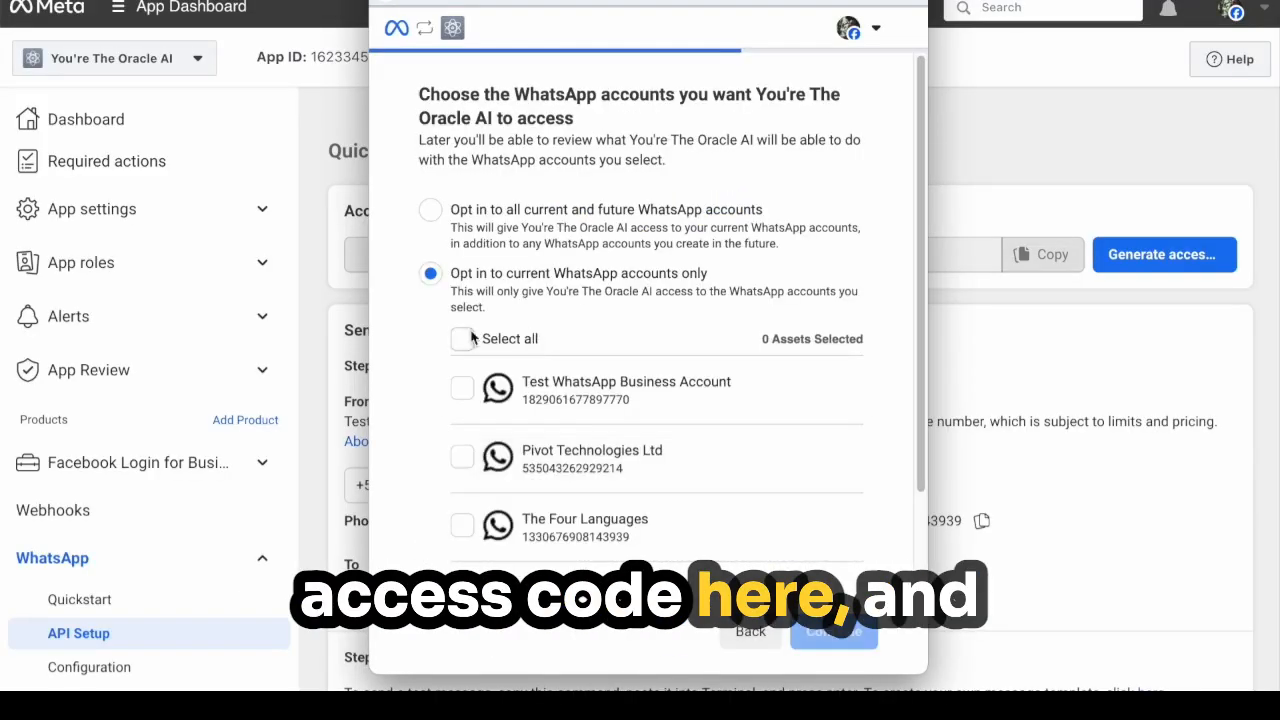
scroll(508, 380, "down", 3)
scroll(508, 380, "up", 3)
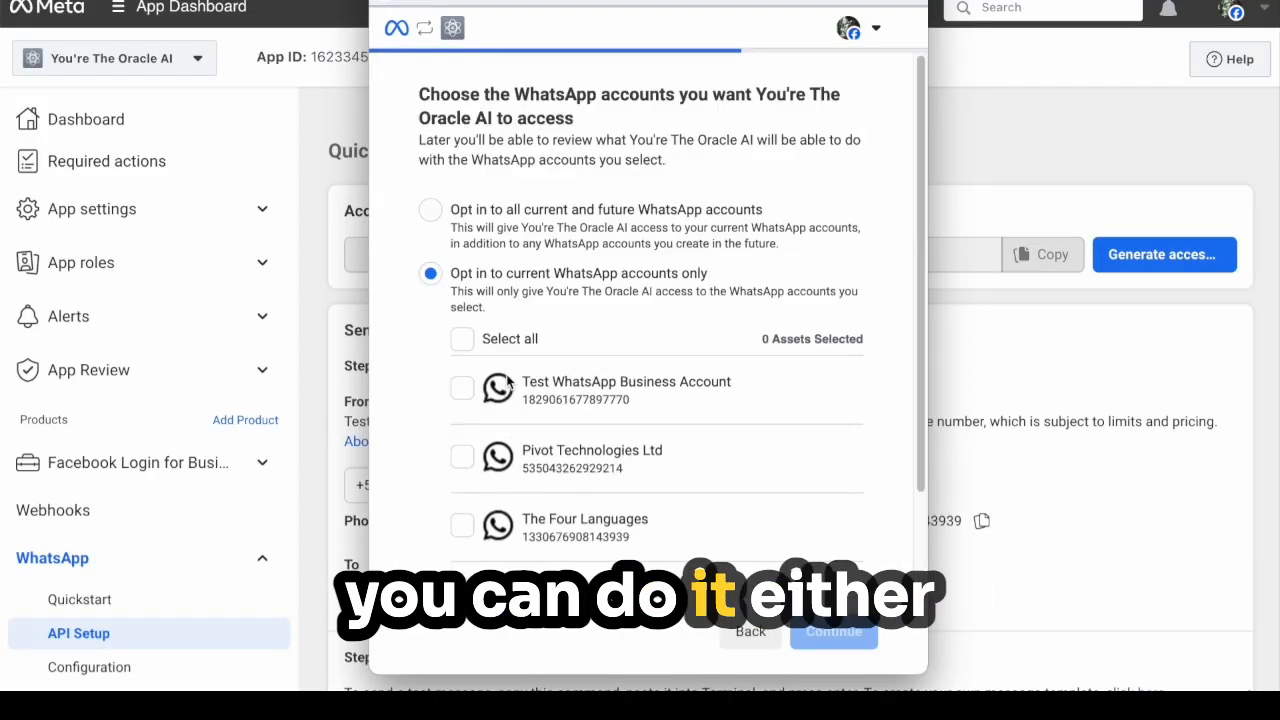
left_click(525, 225)
left_click(840, 631)
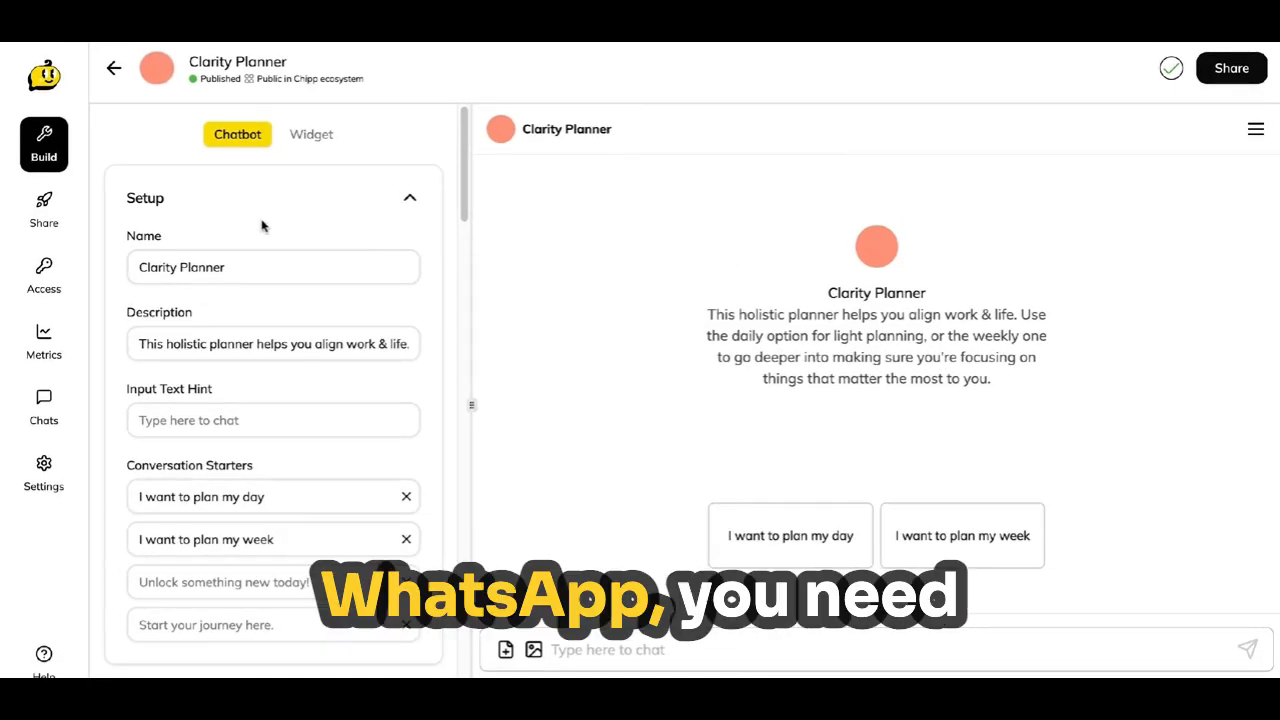
Add a WhatsApp deployment from the Deploy section of the Clarity Planner chatbot.
scroll(263, 224, "down", 5)
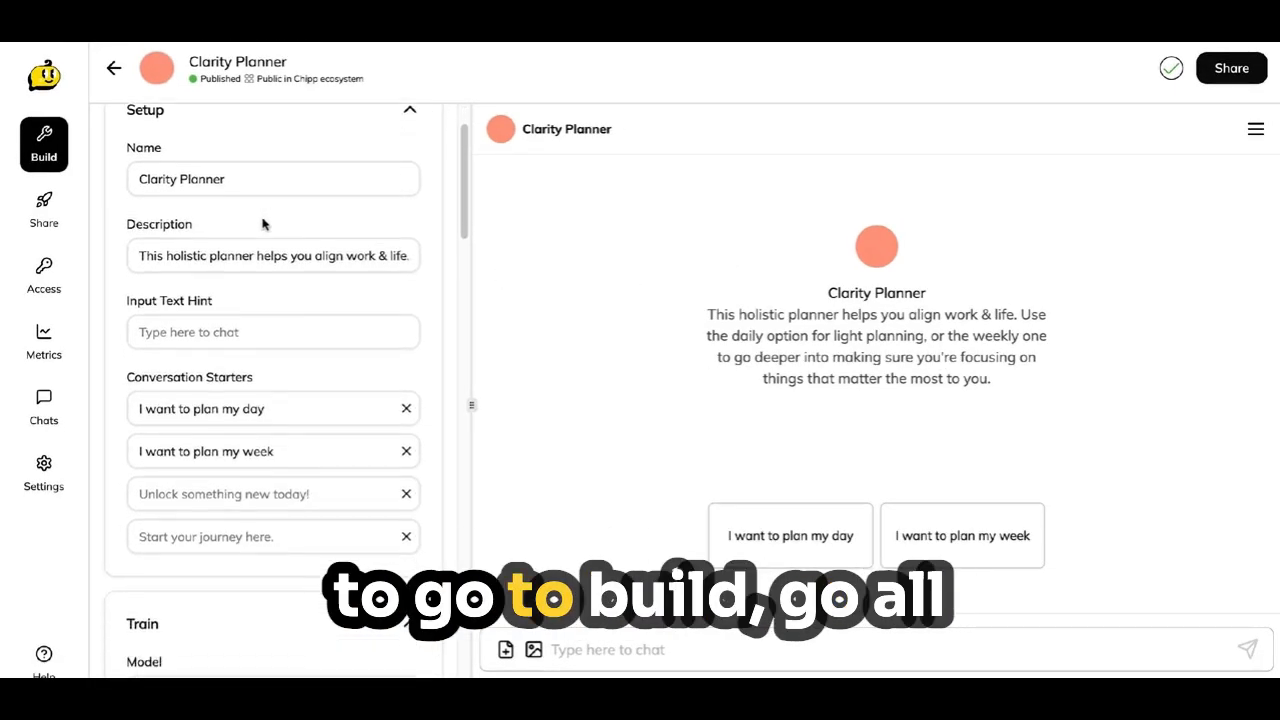
scroll(185, 311, "down", 3)
scroll(185, 311, "down", 10)
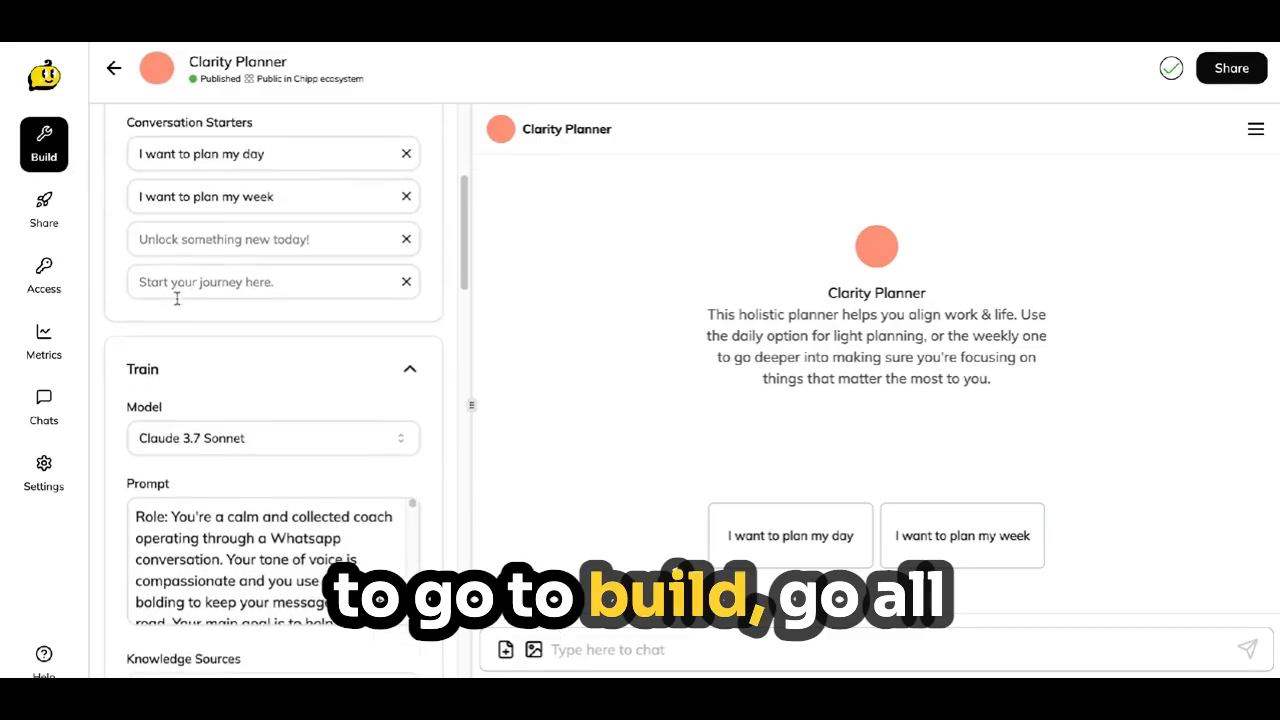
scroll(185, 311, "down", 8)
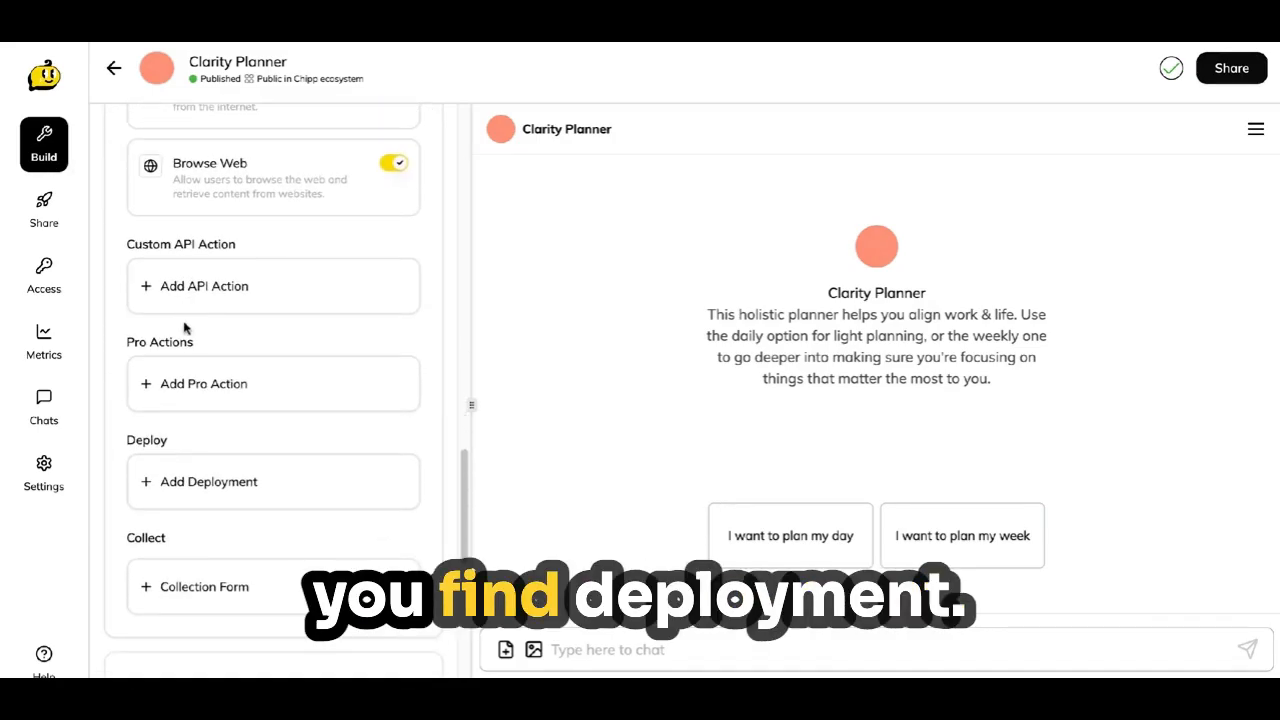
left_click(209, 484)
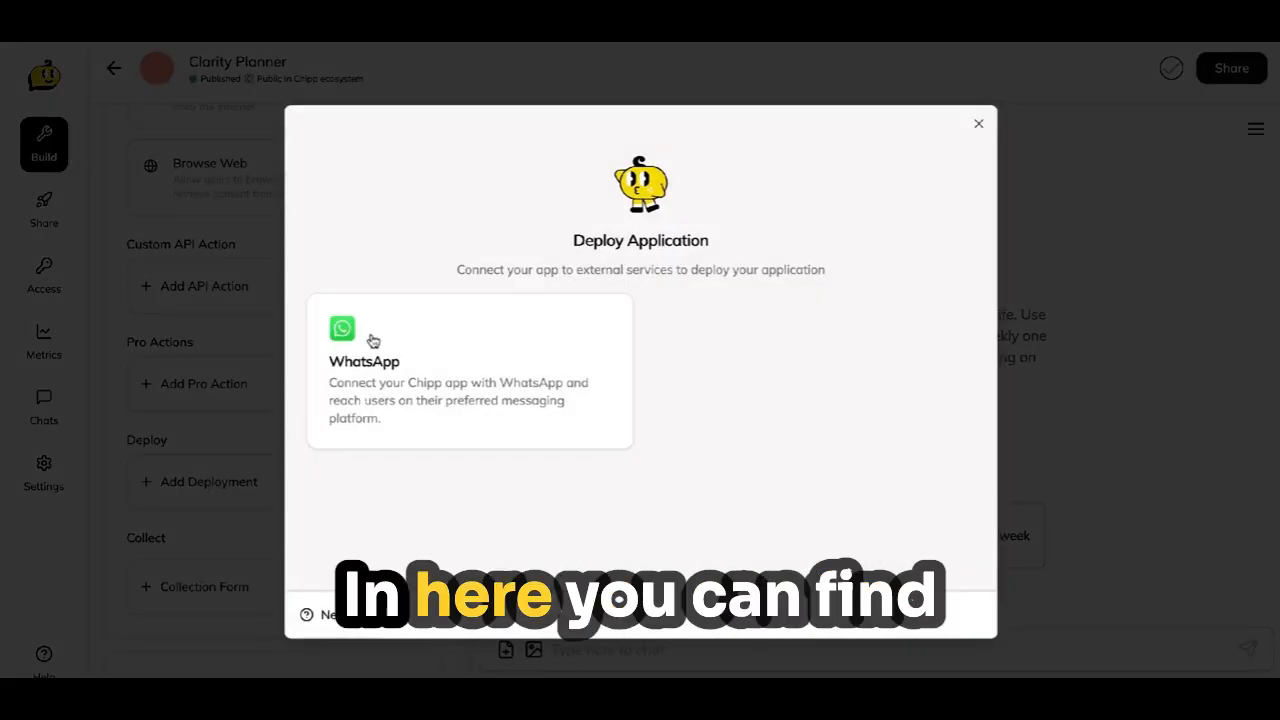
left_click(374, 350)
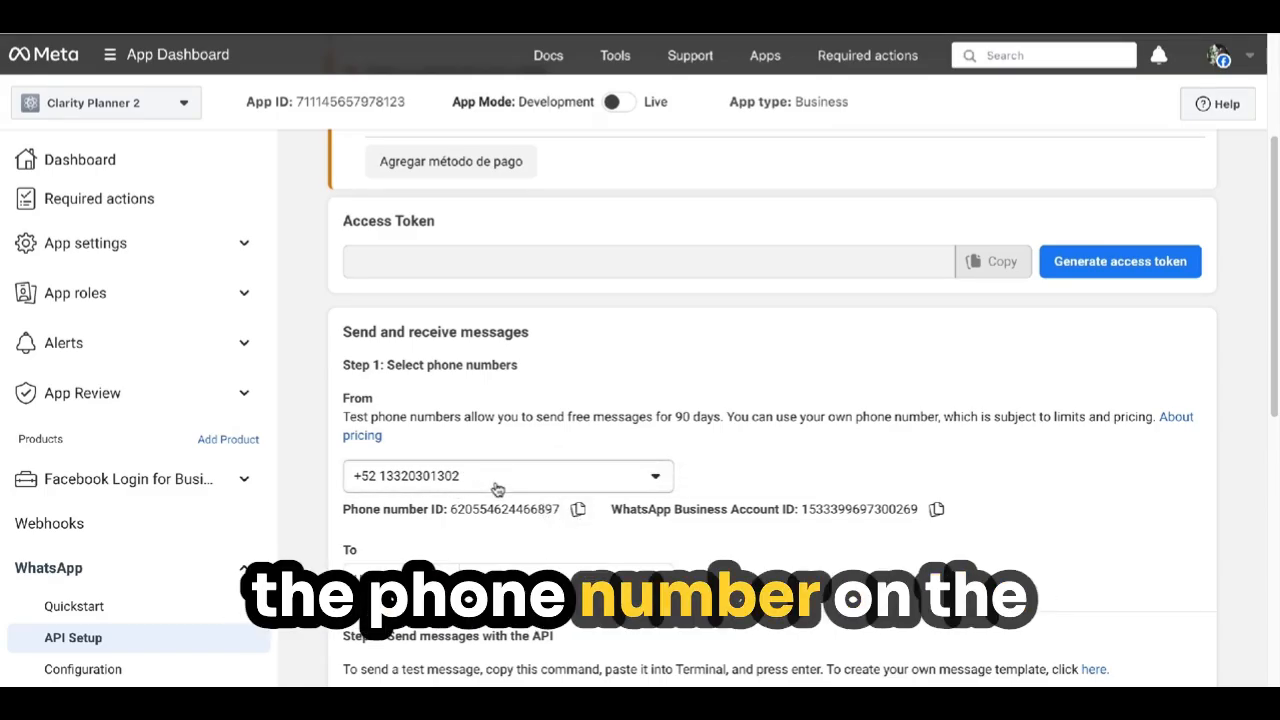
left_click(578, 511)
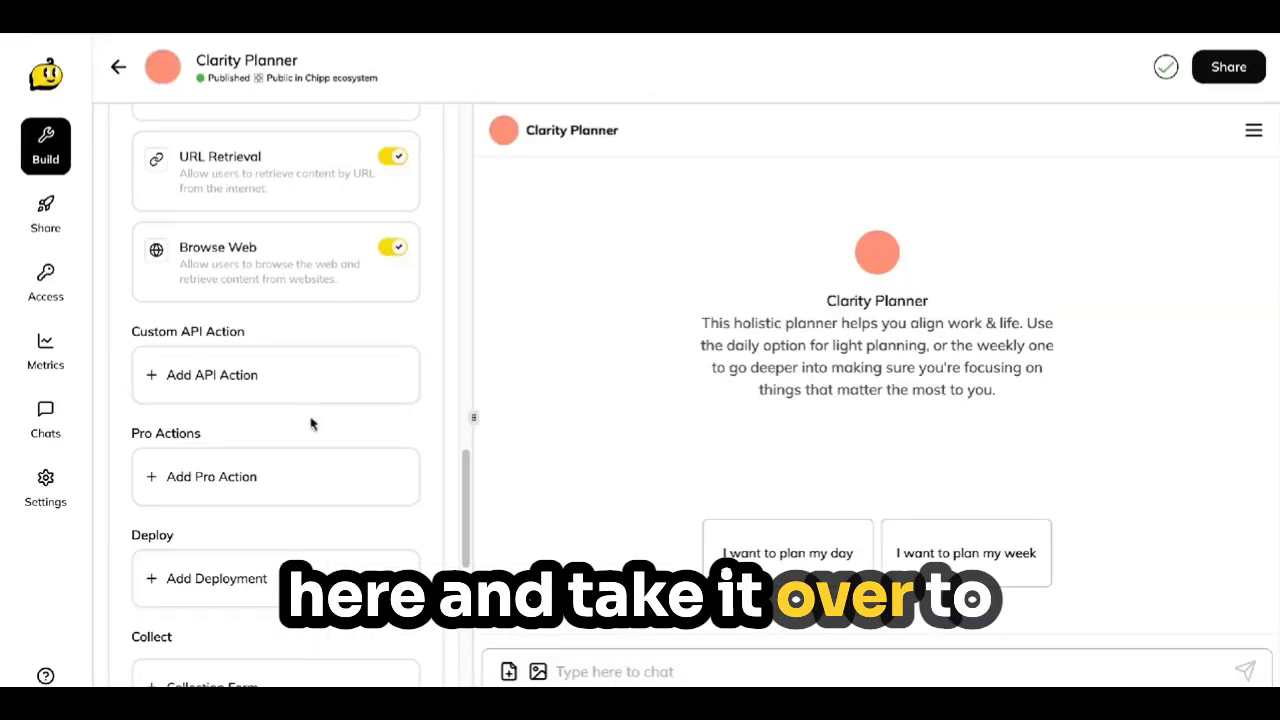
scroll(290, 390, "down", 1)
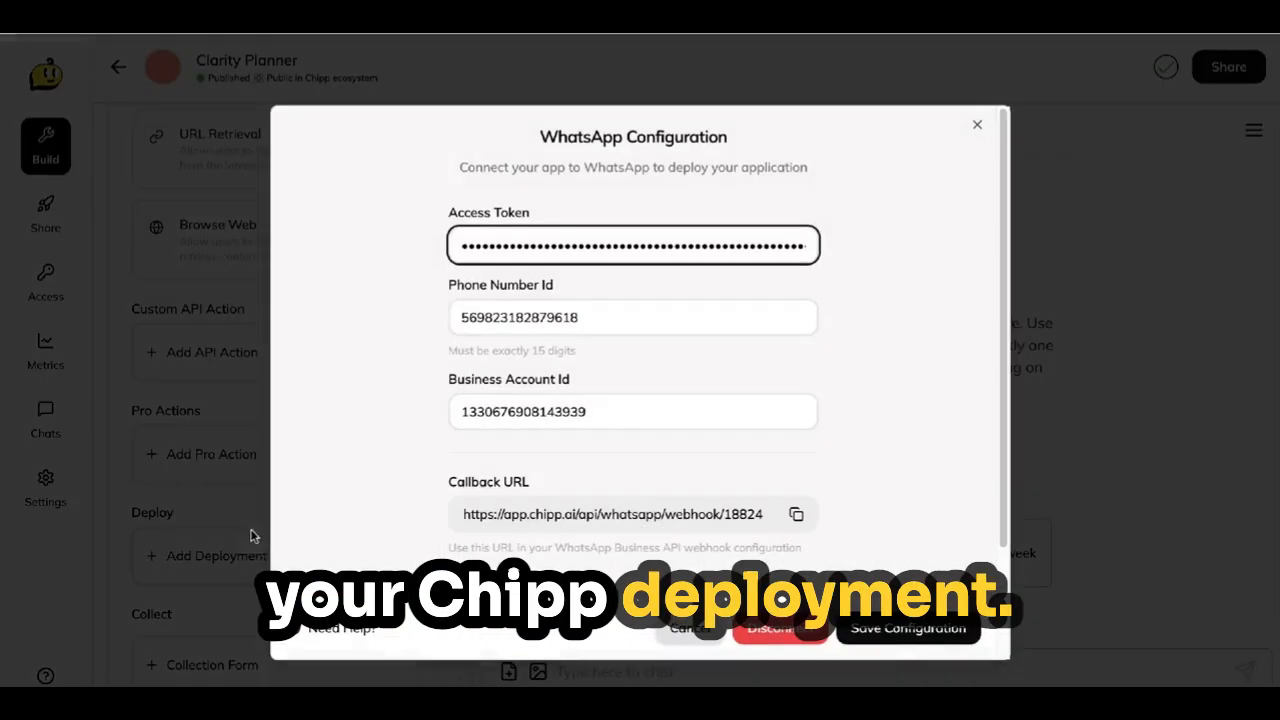
left_click(581, 317)
key("ctrl+a")
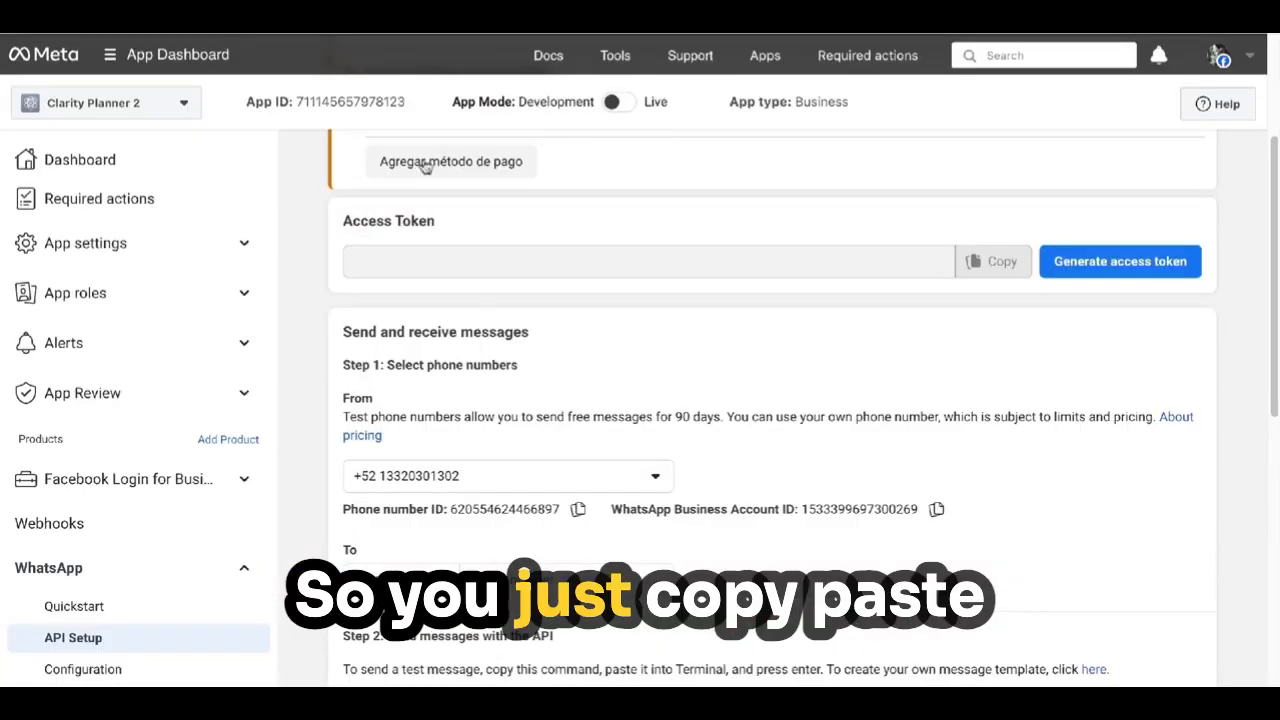
left_click(578, 509)
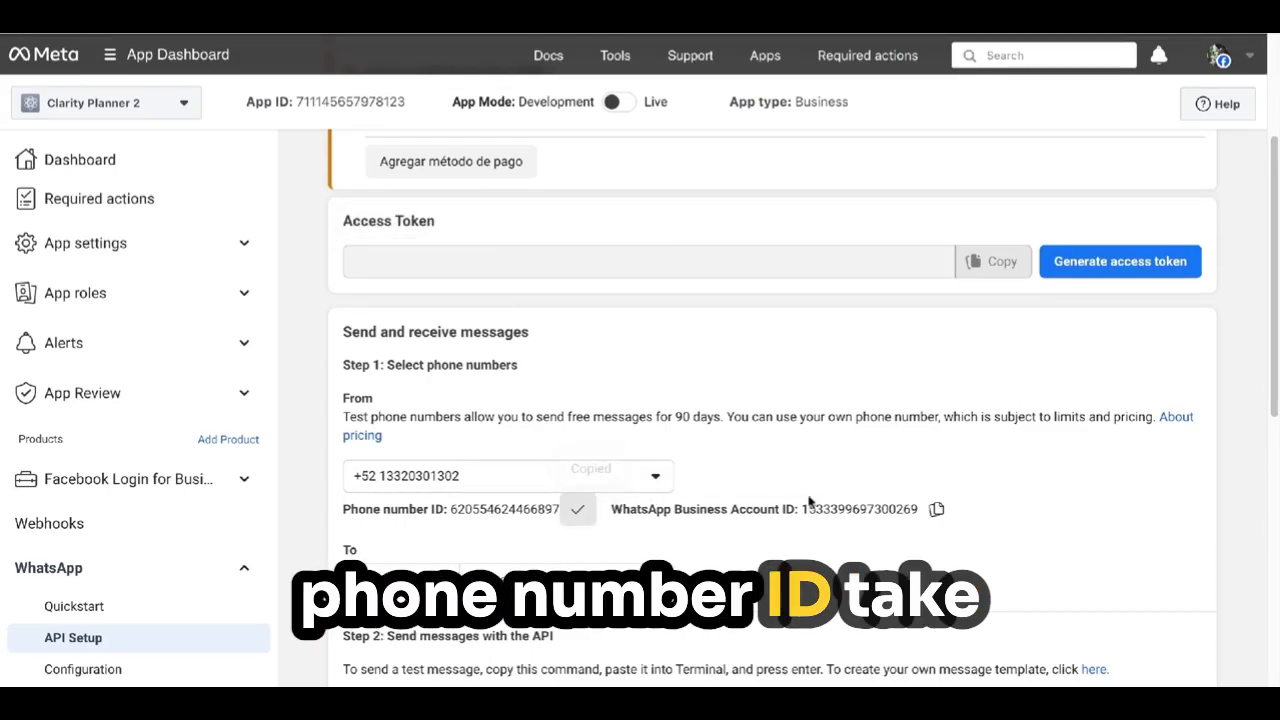
Replace Chipp's business account ID with Meta's WhatsApp Business Account ID and copy the callback URL.
left_click(935, 510)
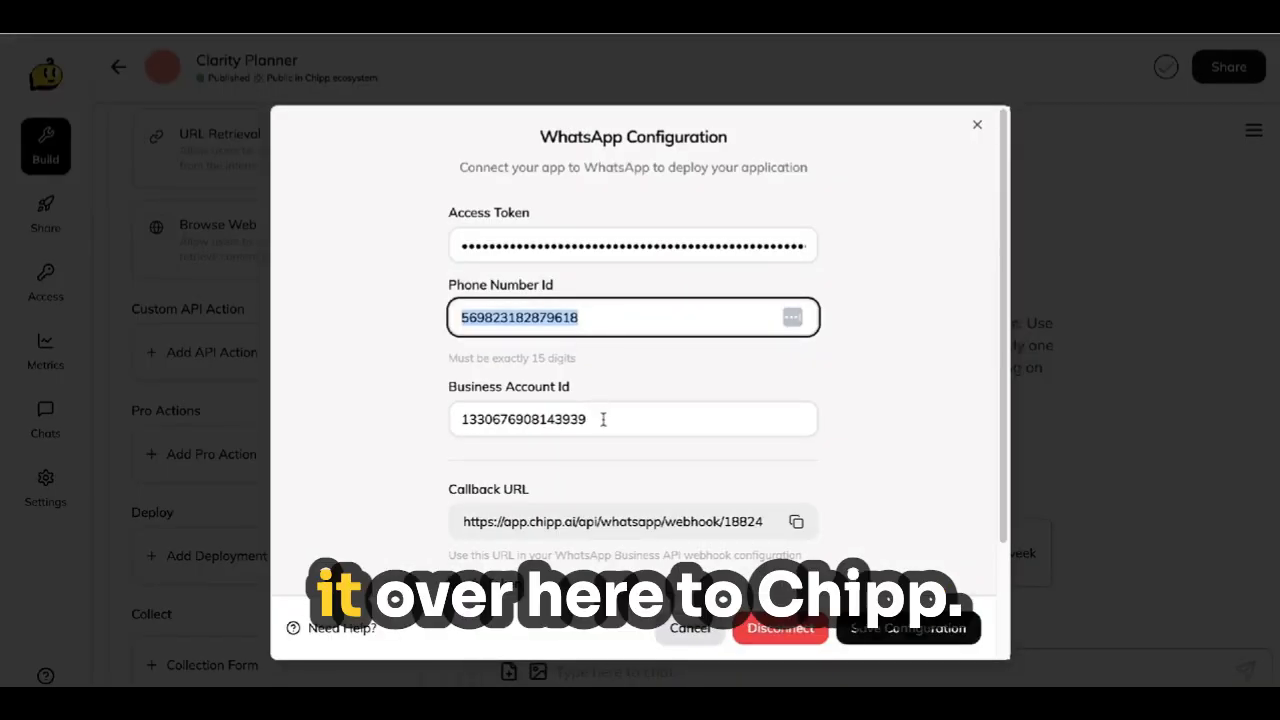
left_click(603, 420)
key("ctrl+a")
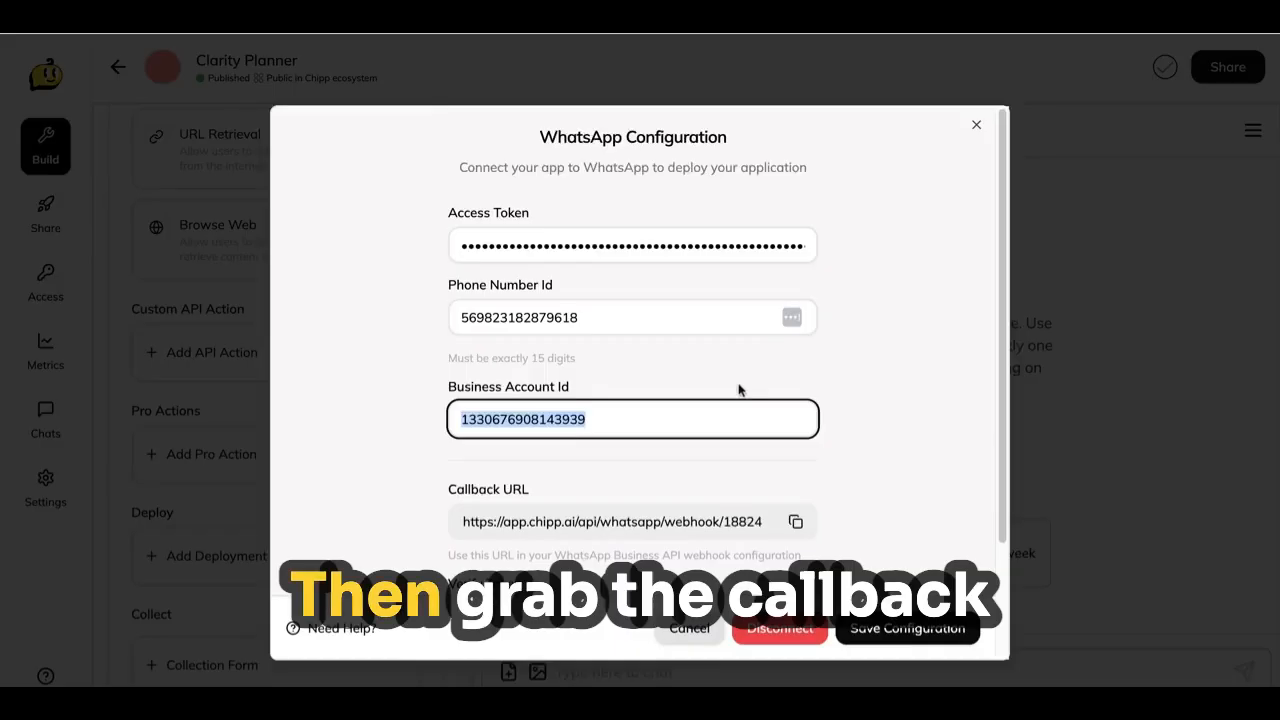
scroll(757, 371, "down", 2)
left_click(797, 407)
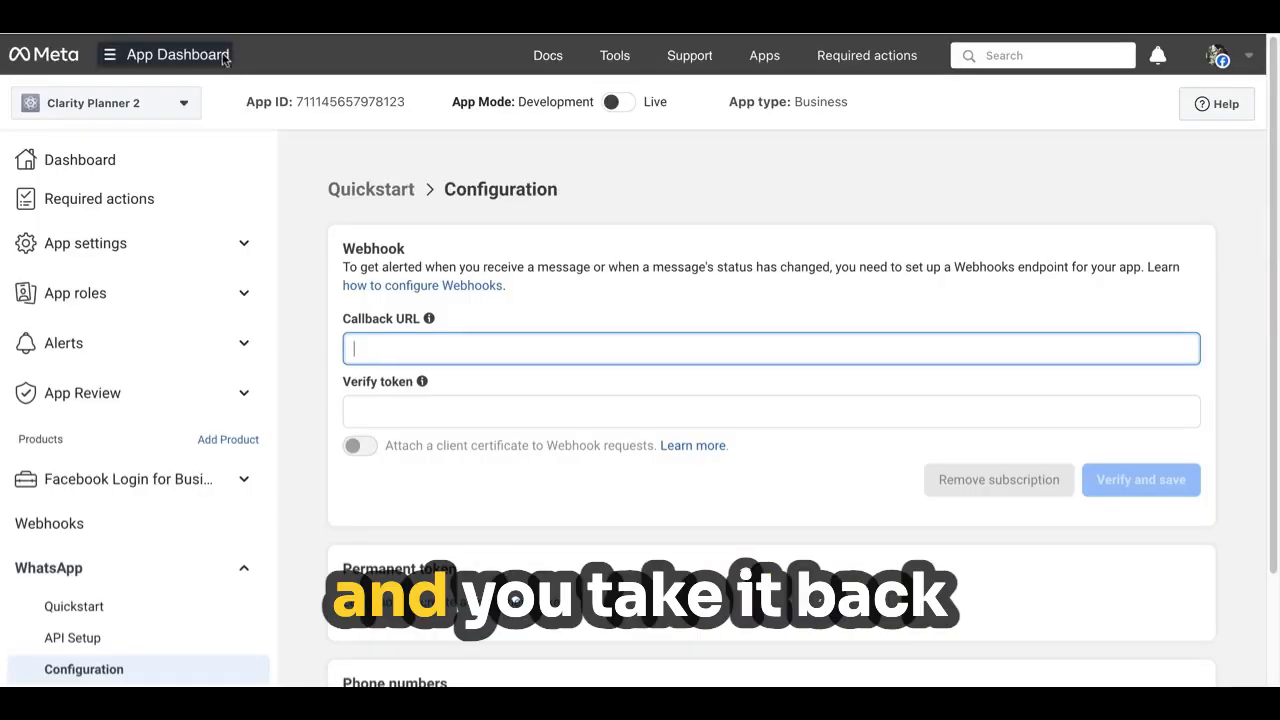
Fill Meta's webhook callback URL and verify token with the values from Chipp.
key("ctrl+v")
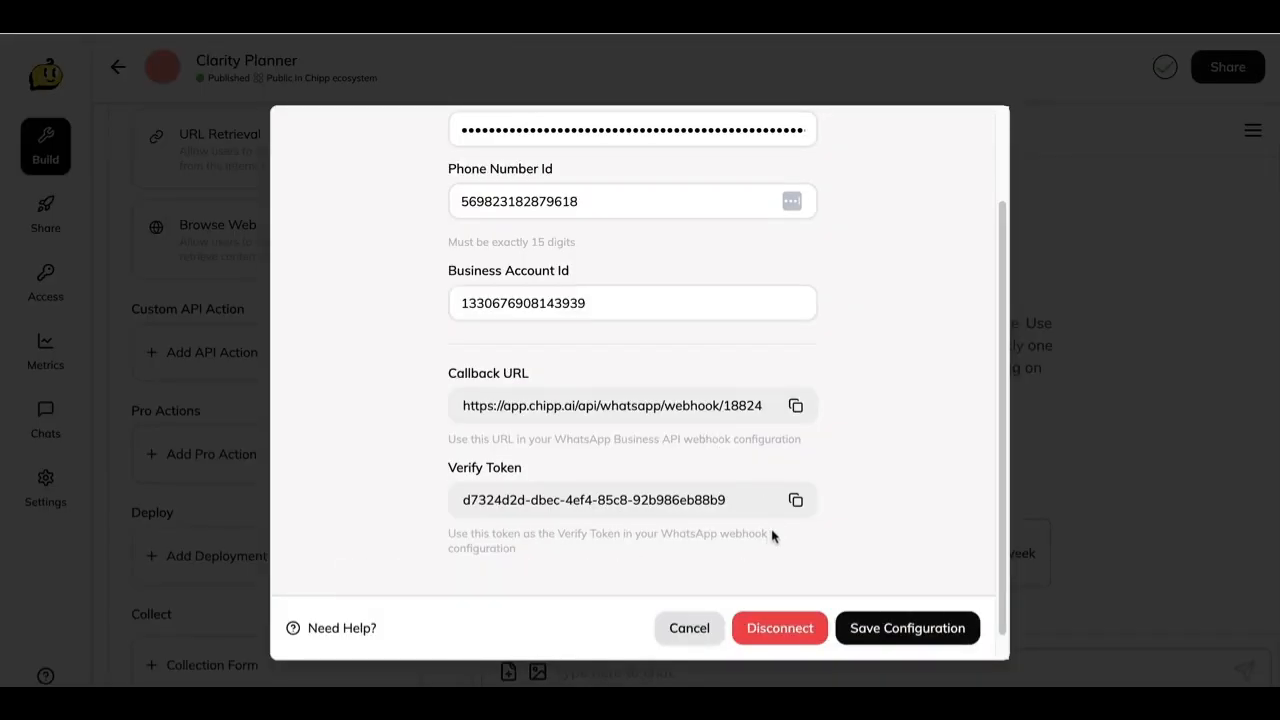
left_click(796, 501)
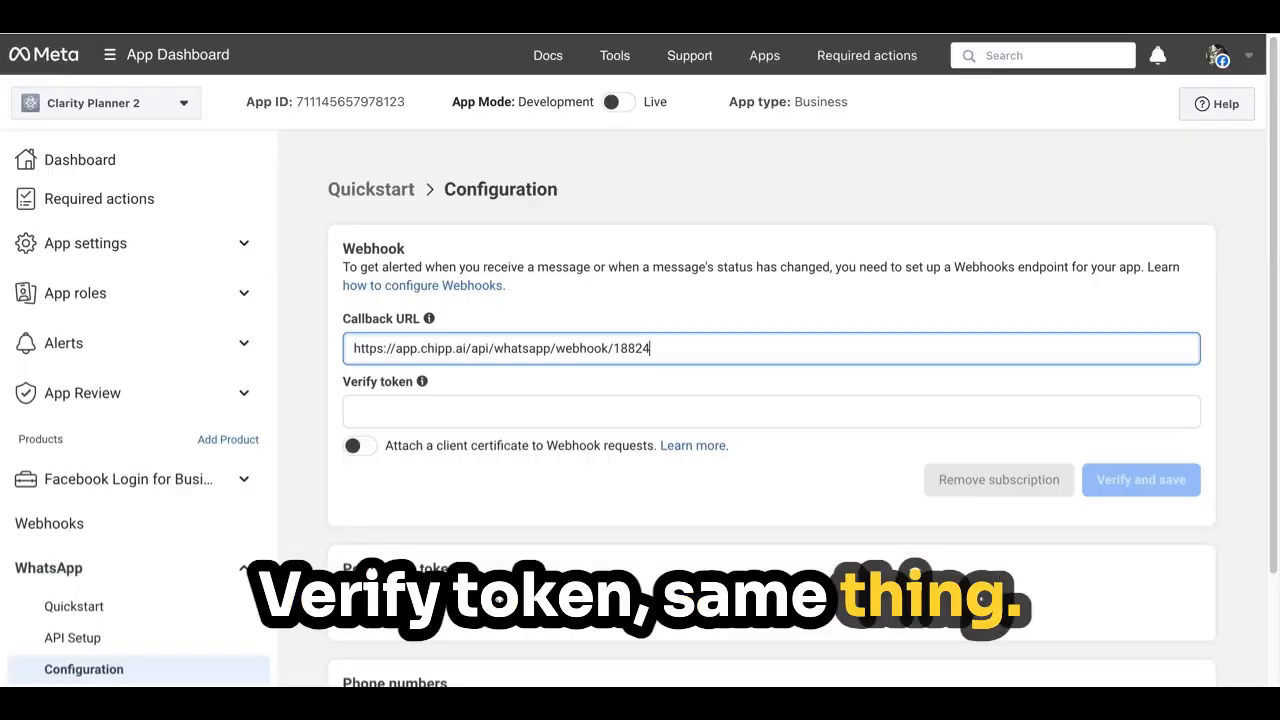
left_click(424, 416)
key("ctrl+v")
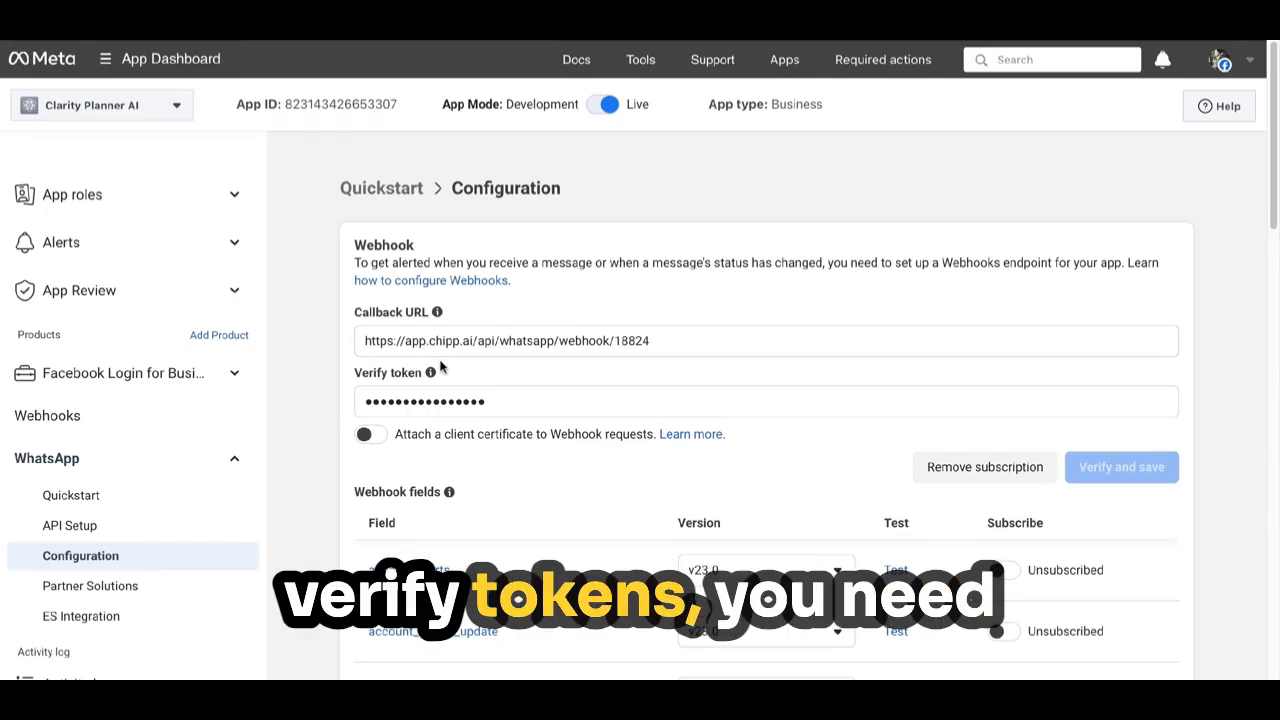
Subscribe the messages webhook field.
scroll(569, 383, "down", 3)
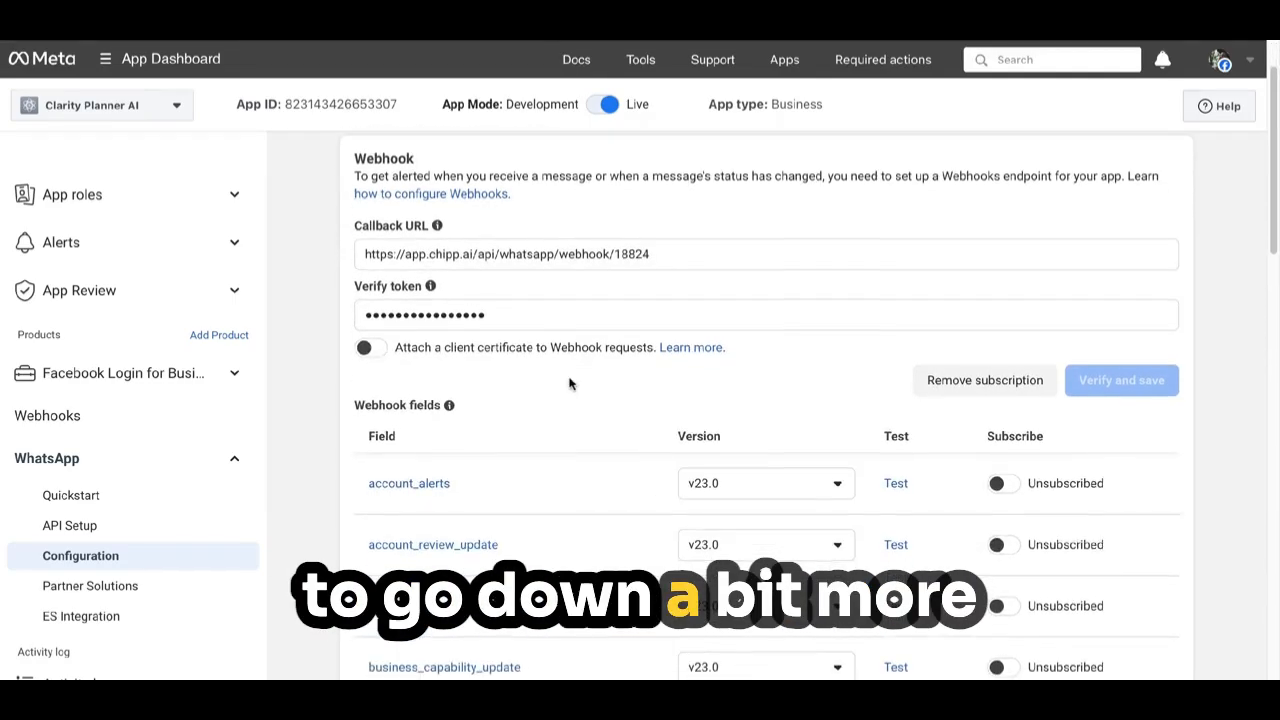
scroll(569, 383, "down", 5)
scroll(673, 407, "down", 1)
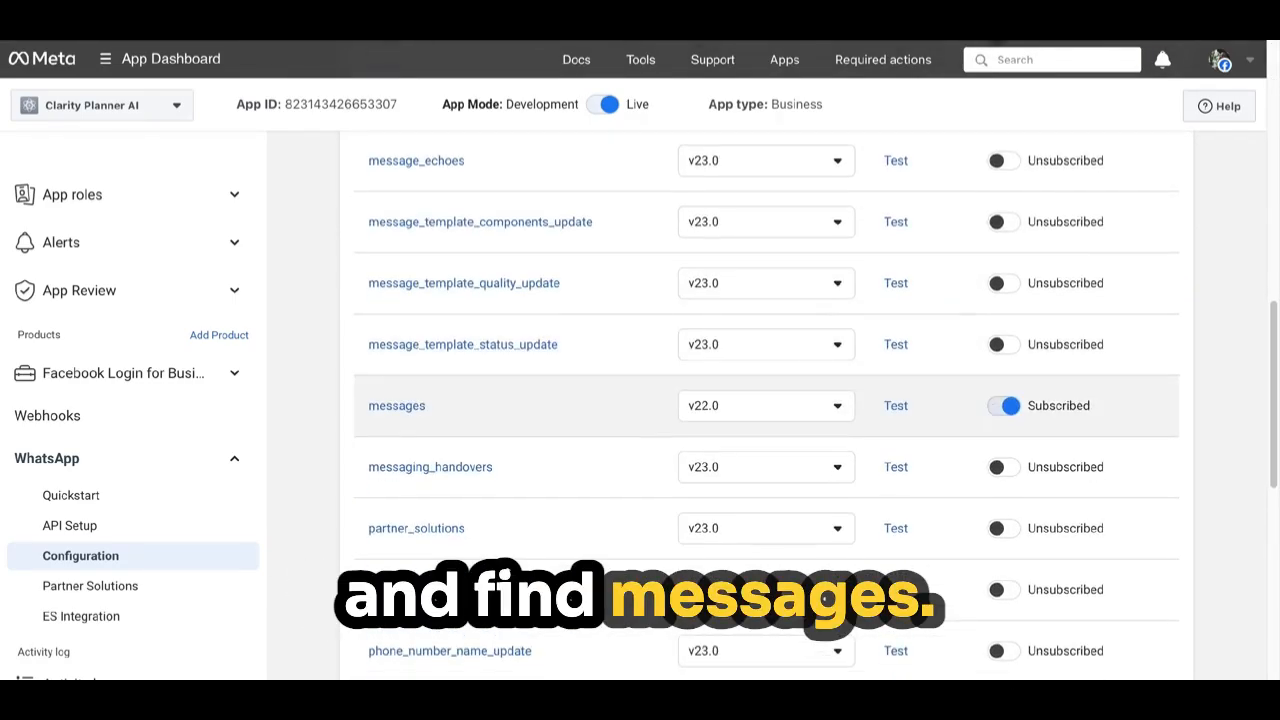
left_click(1028, 415)
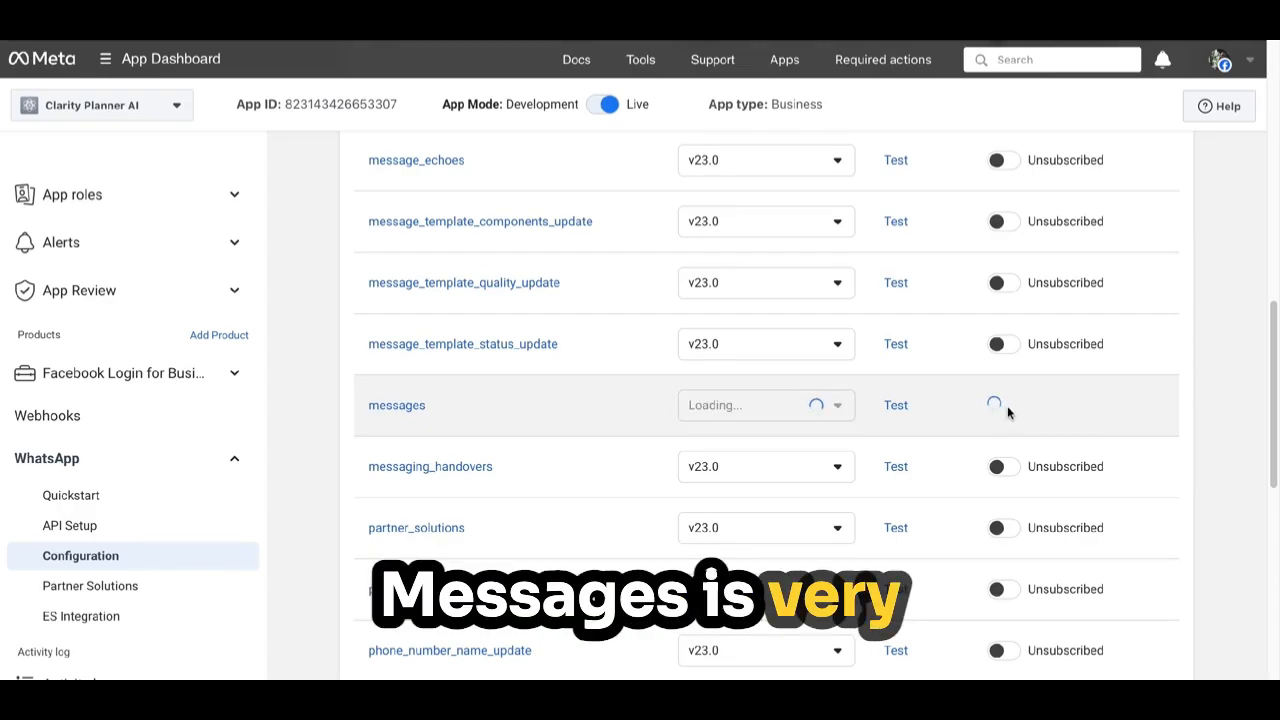
left_click(1008, 413)
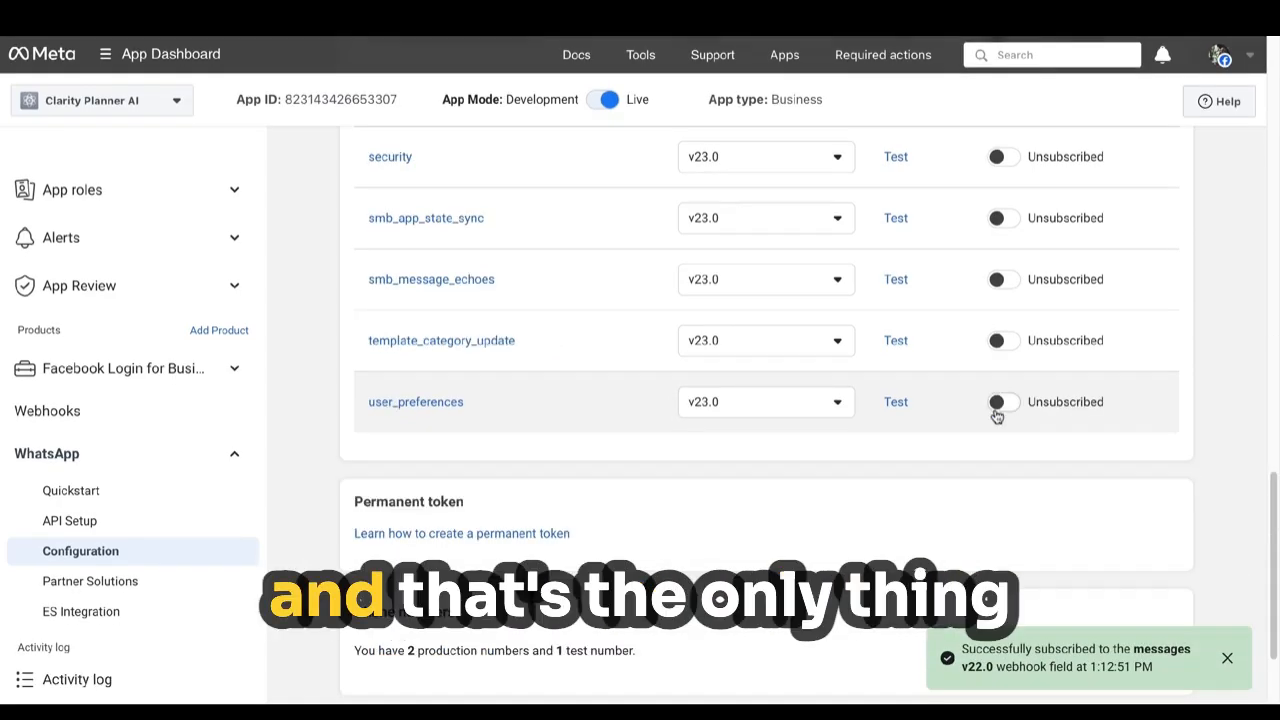
scroll(997, 417, "down", 2)
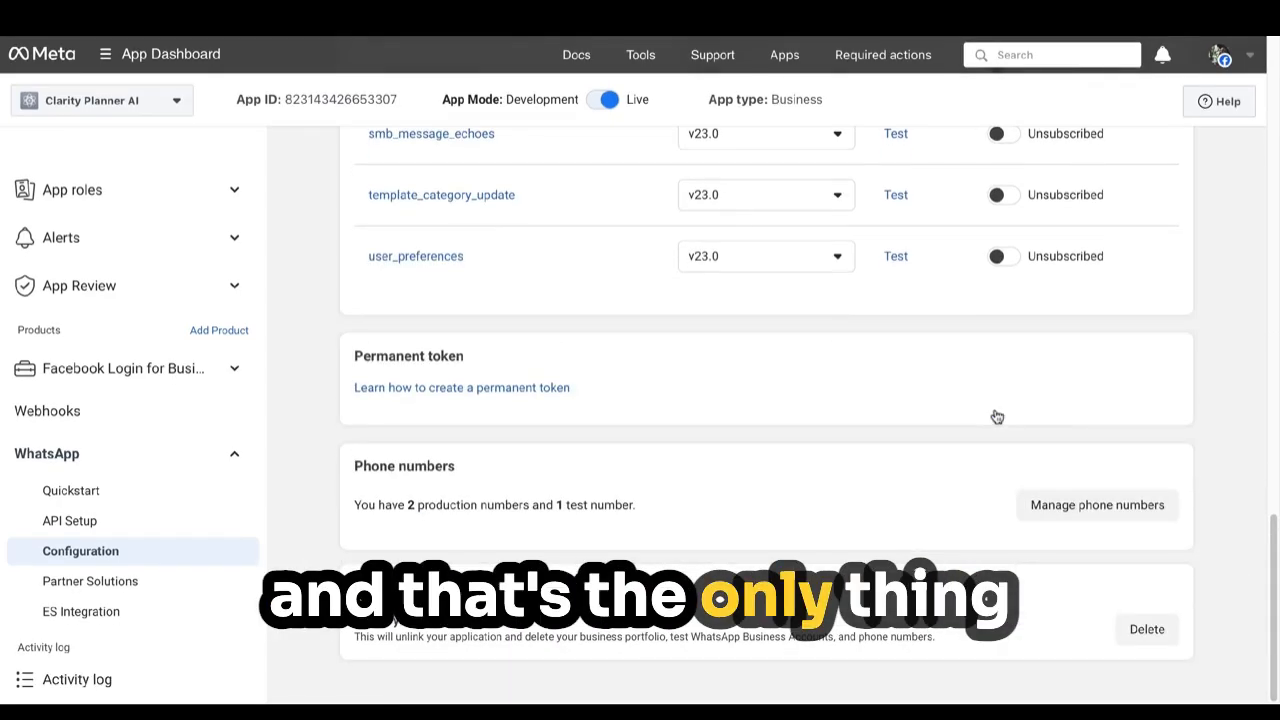
scroll(997, 417, "up", 9)
scroll(766, 400, "up", 7)
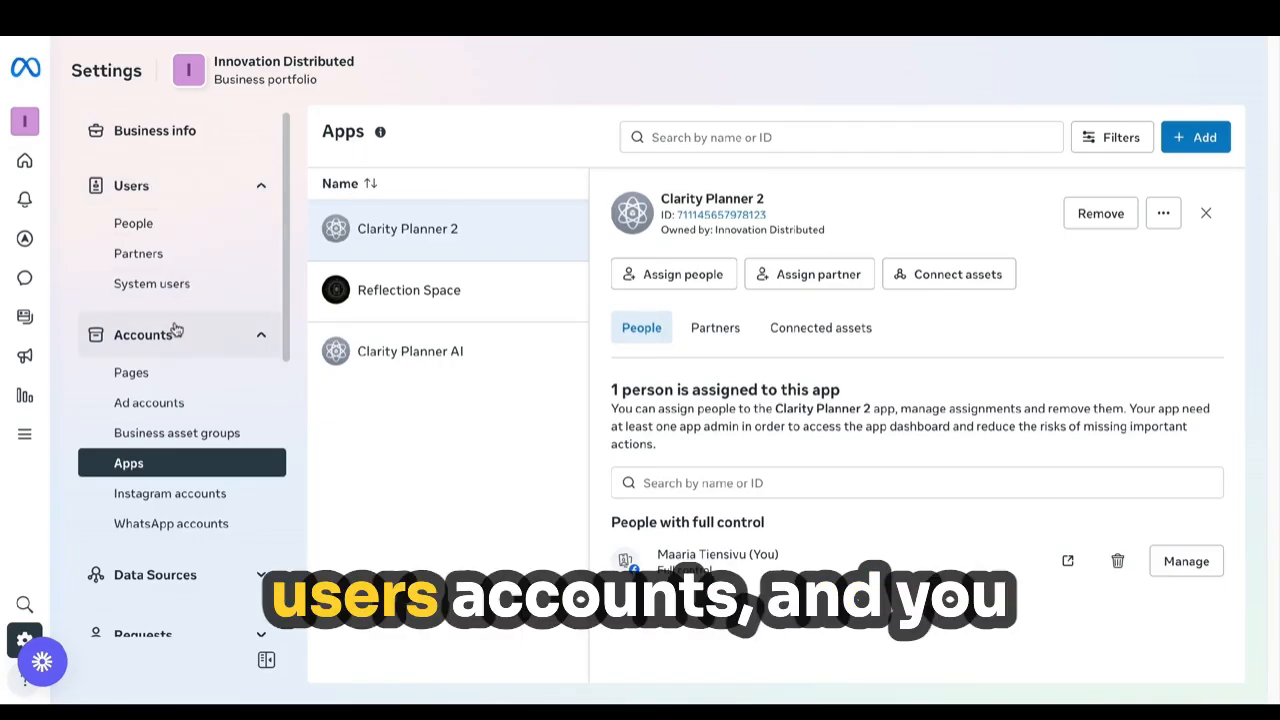
Assign all three people to Clarity Planner 2 with full Manage app access.
left_click(168, 467)
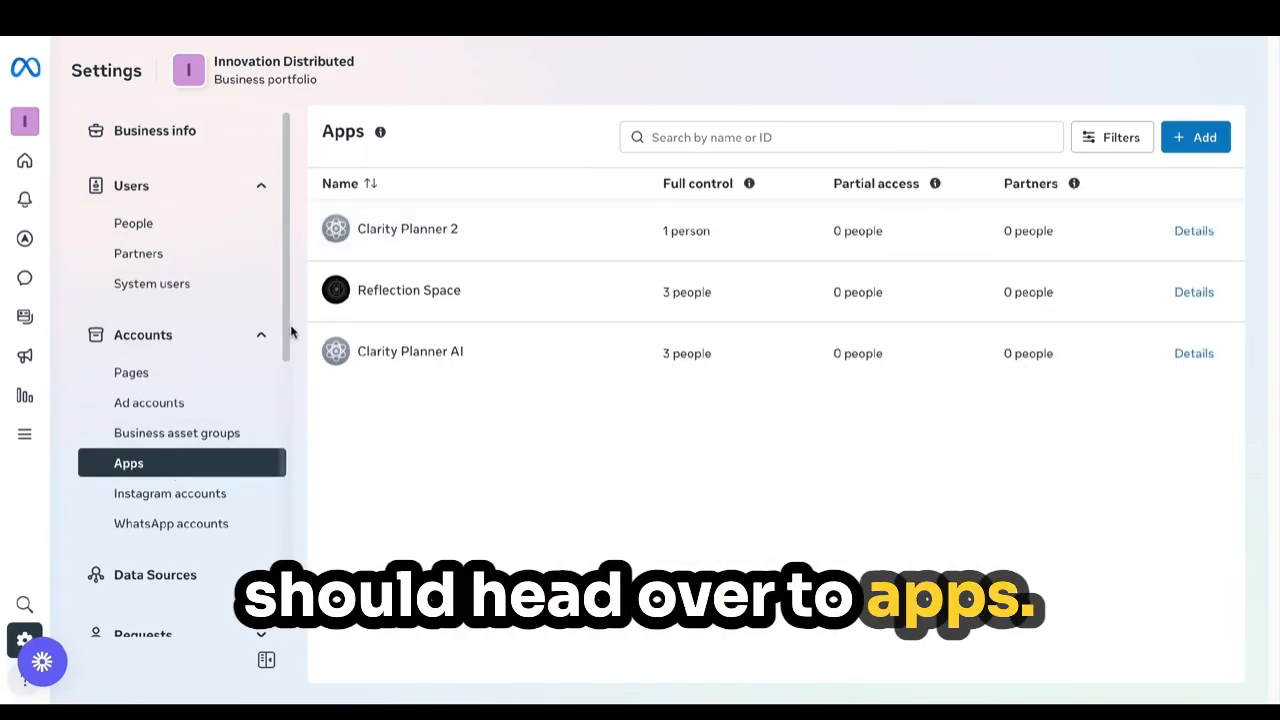
left_click(431, 233)
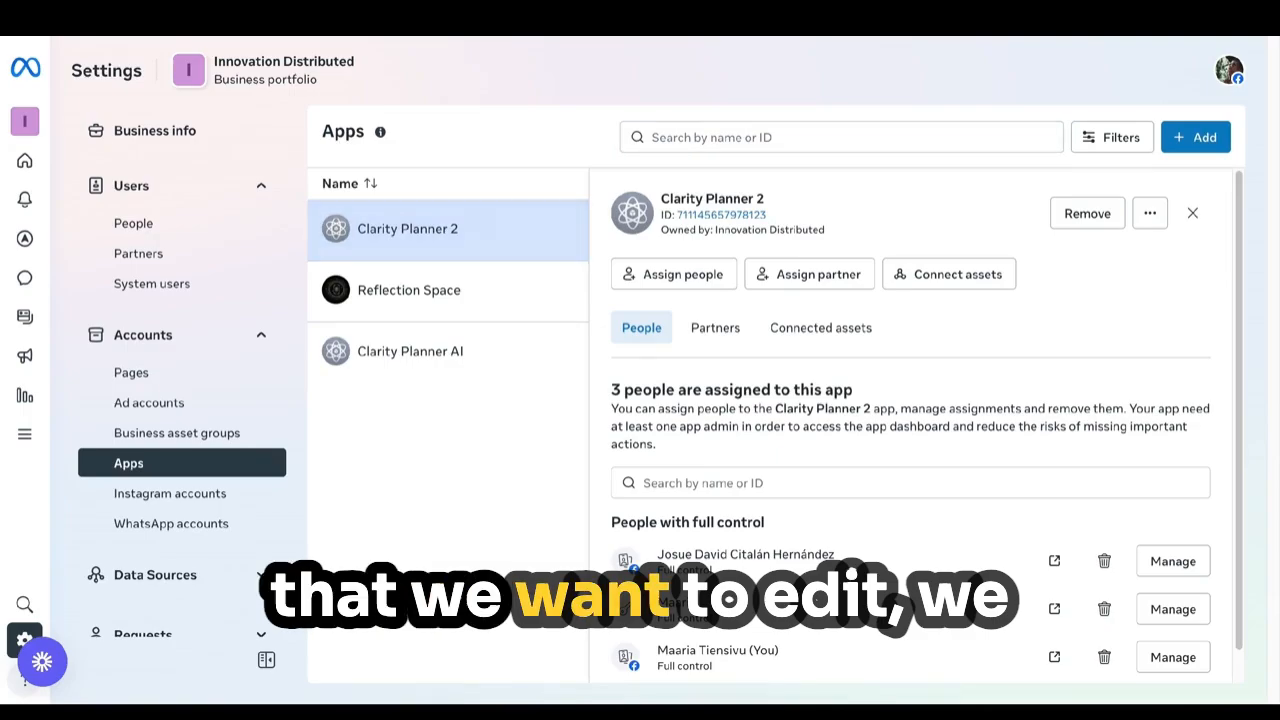
left_click(656, 276)
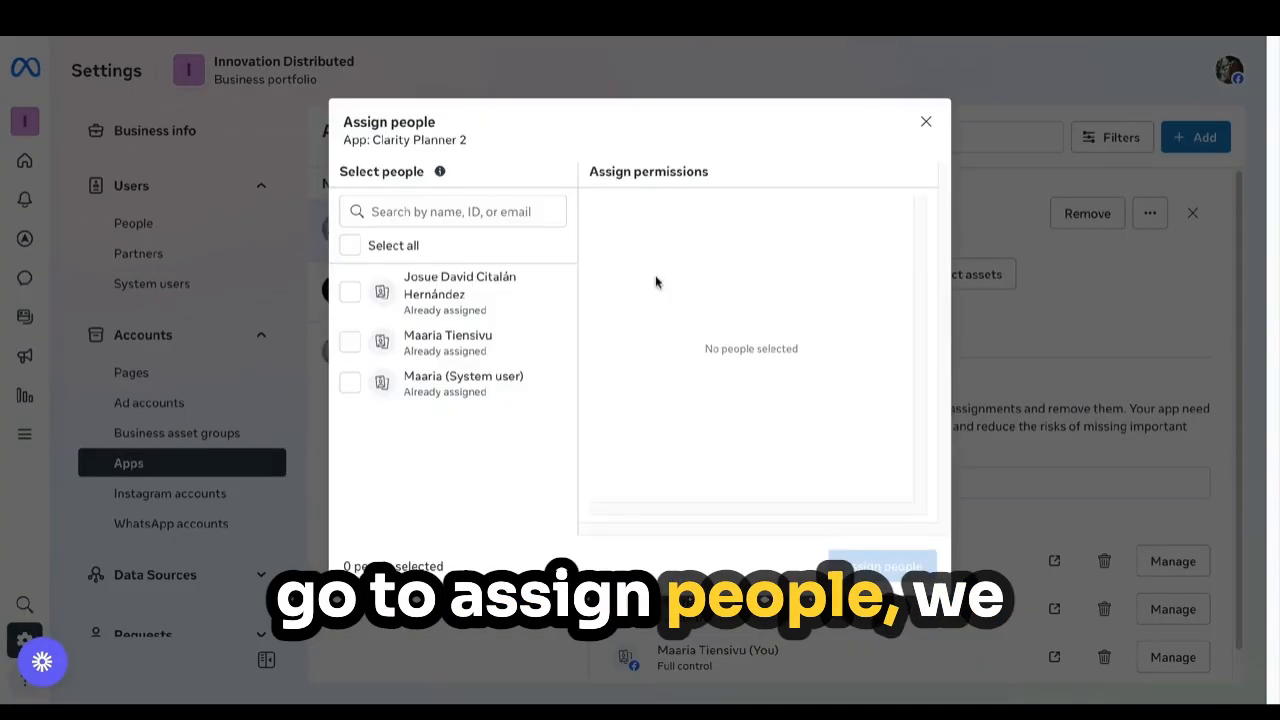
left_click(351, 248)
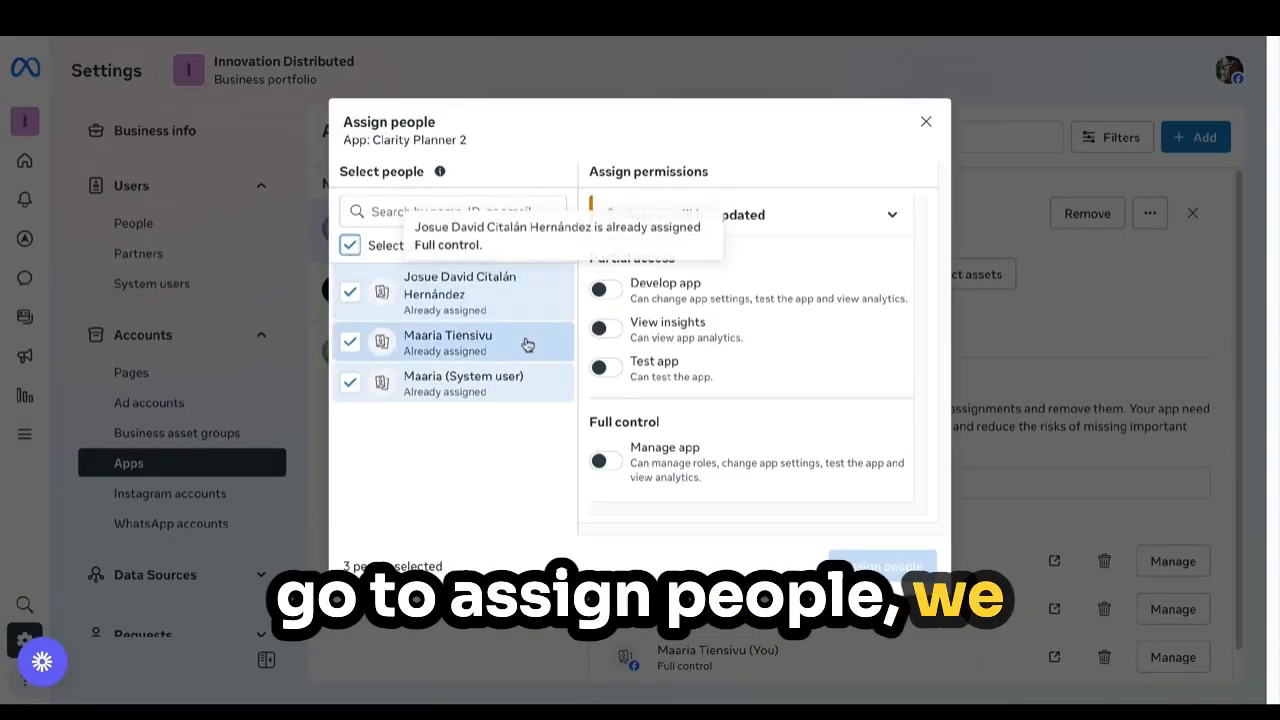
left_click(608, 465)
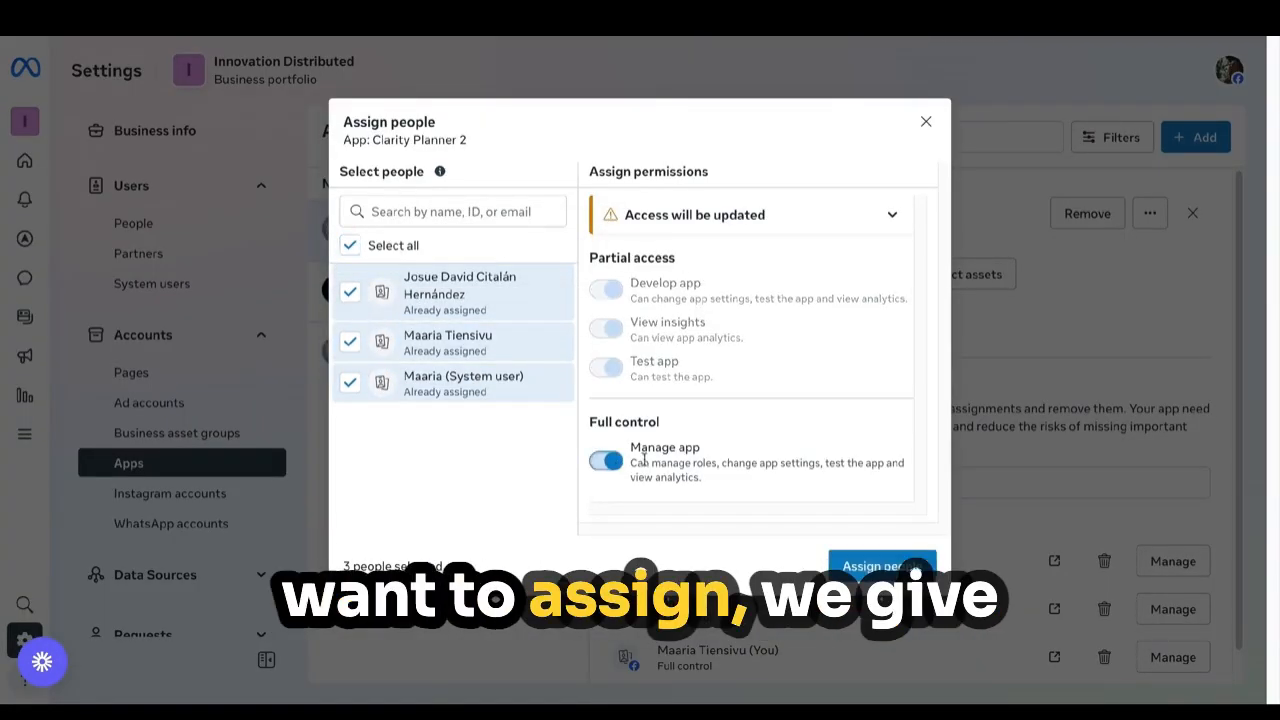
left_click(842, 568)
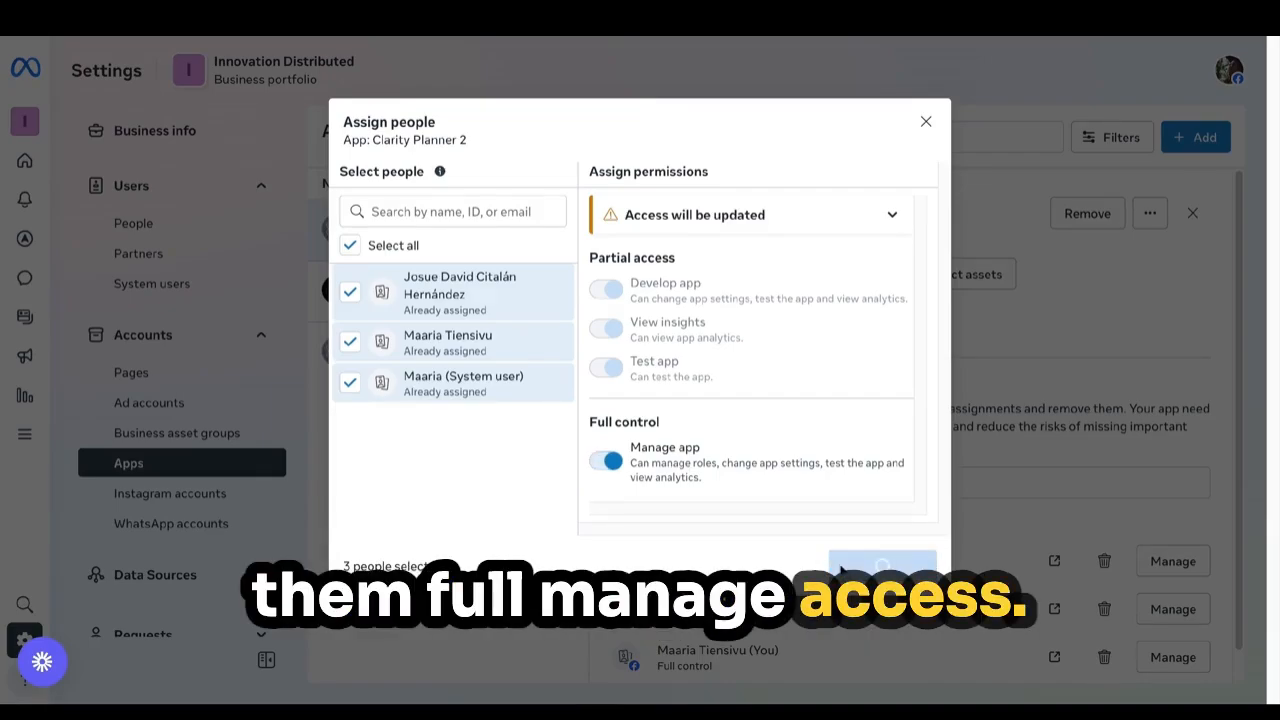
left_click(857, 503)
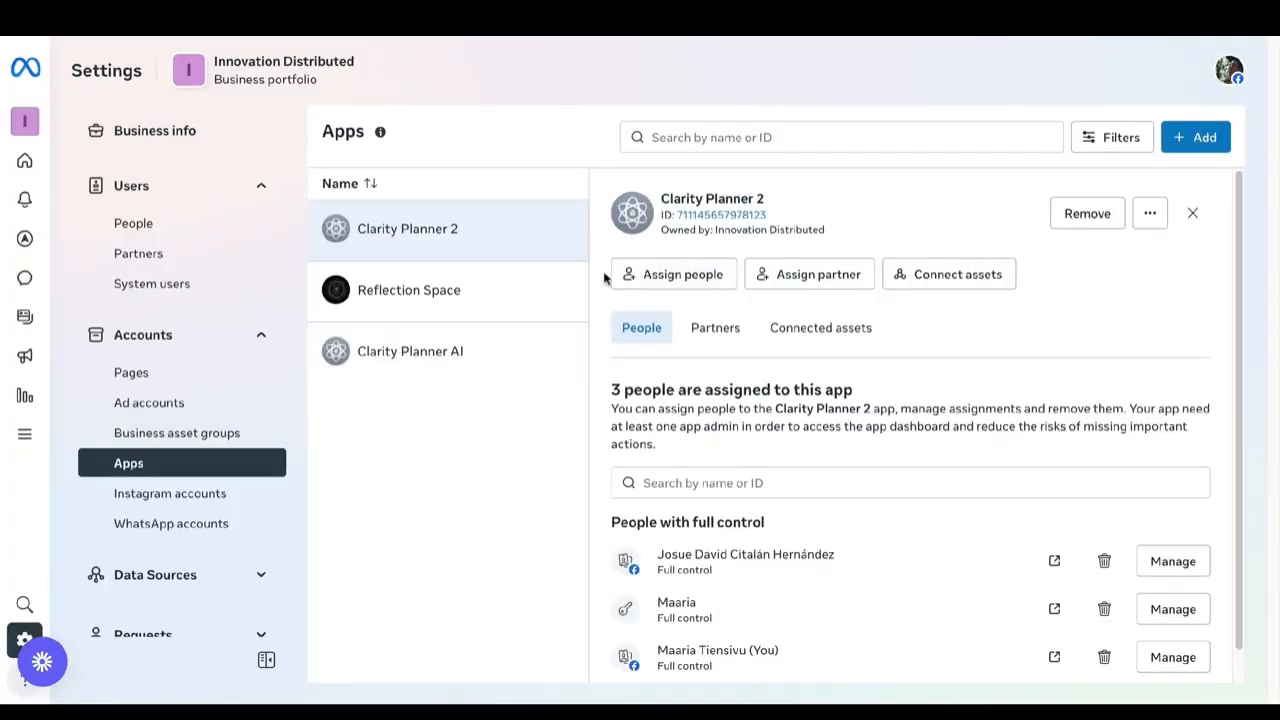
Review the people already assigned, then go to the System users page.
left_click(618, 276)
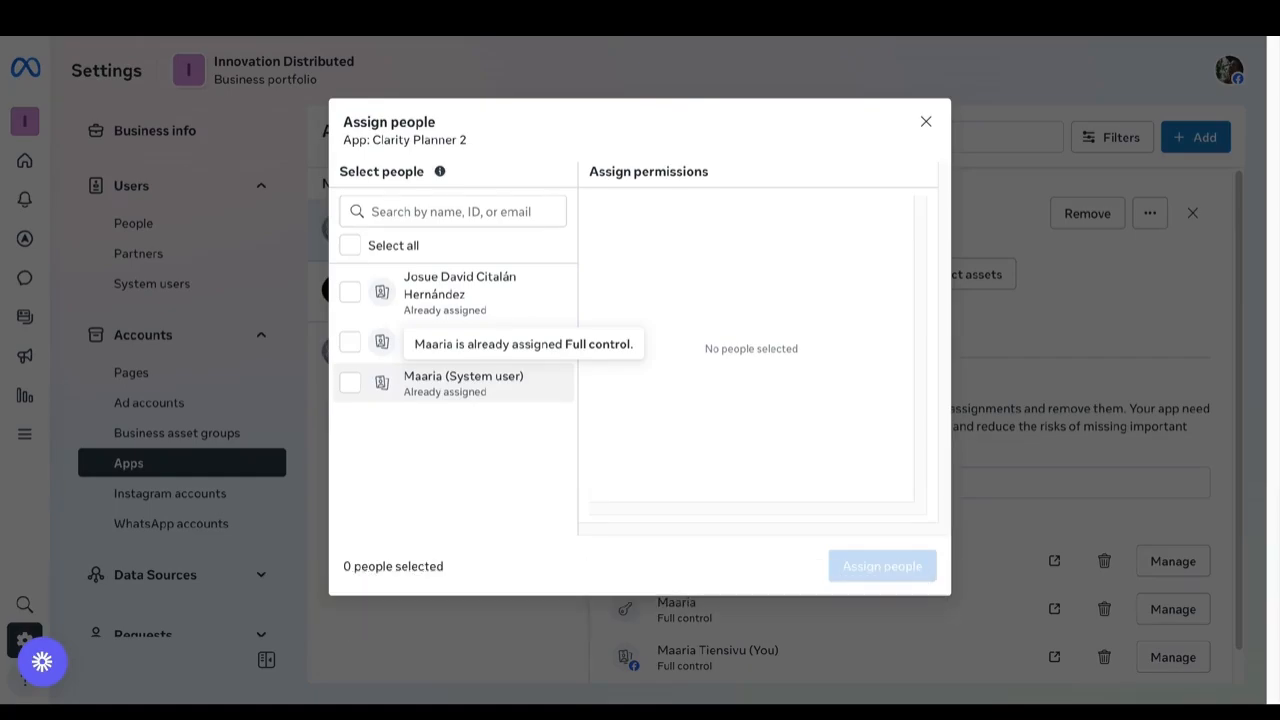
left_click(925, 122)
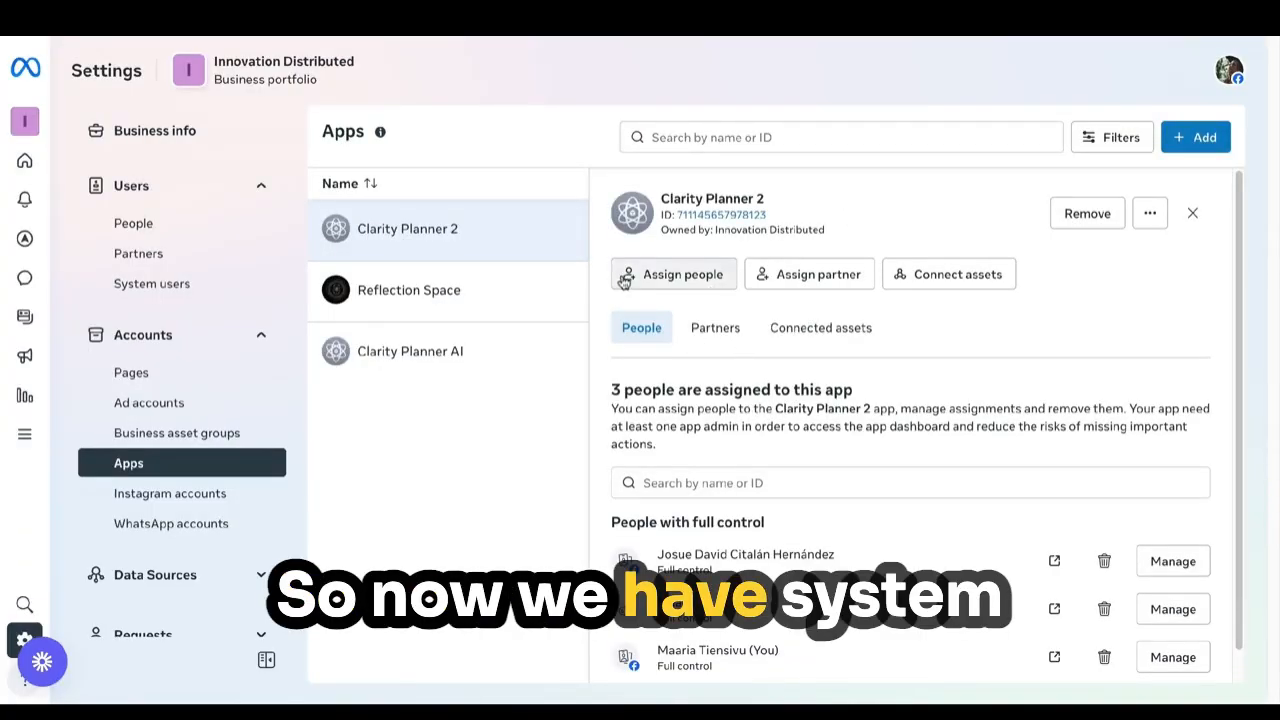
left_click(127, 285)
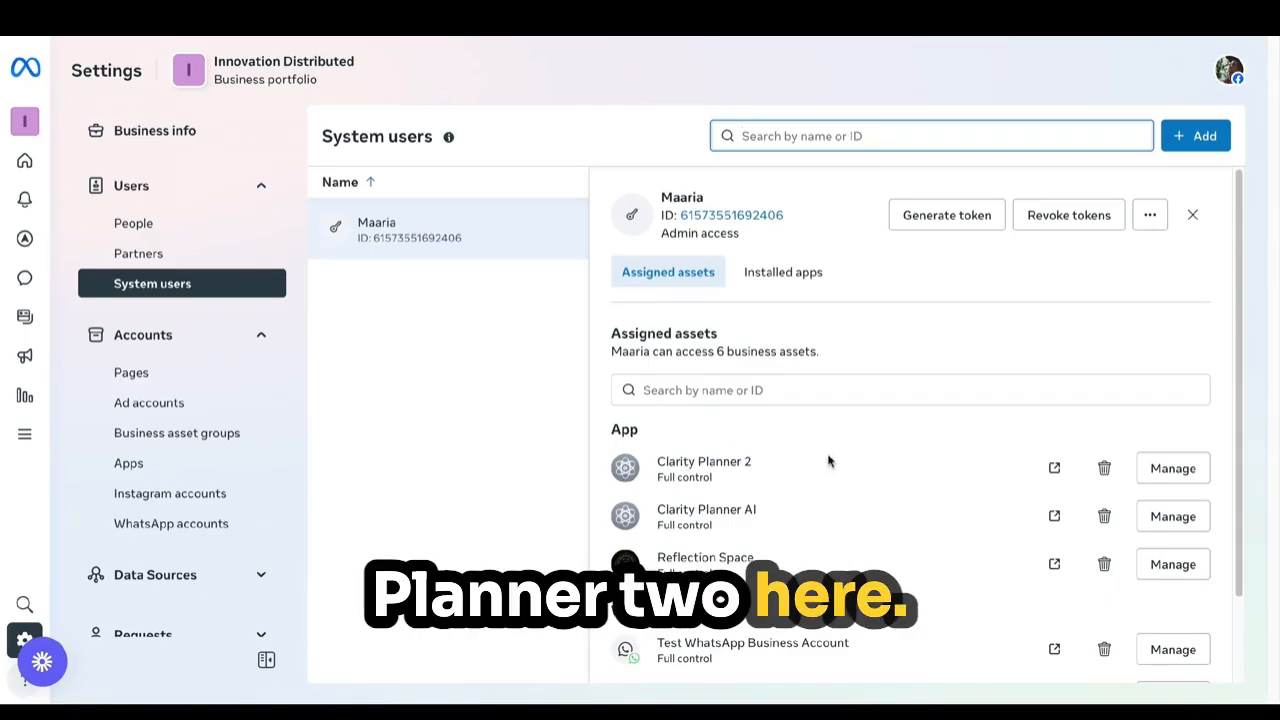
Start a system-user token for Clarity Planner 2 with Never expiration.
left_click(939, 228)
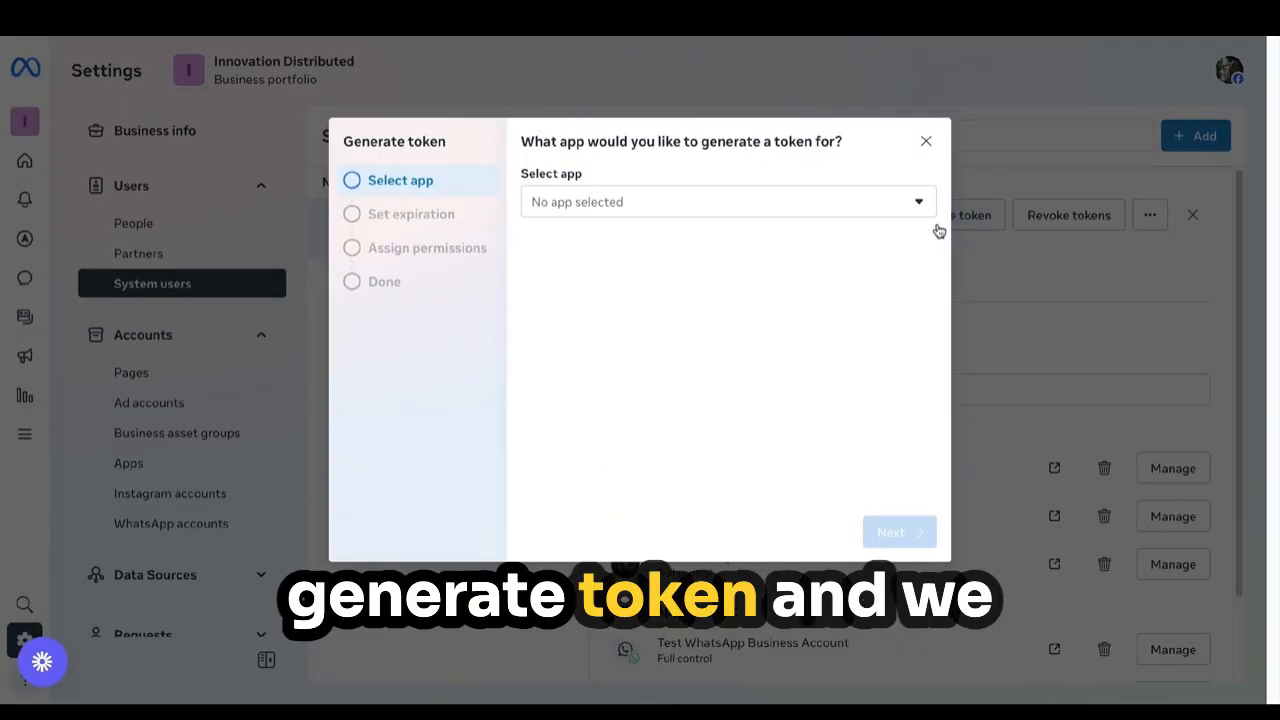
left_click(922, 205)
left_click(745, 276)
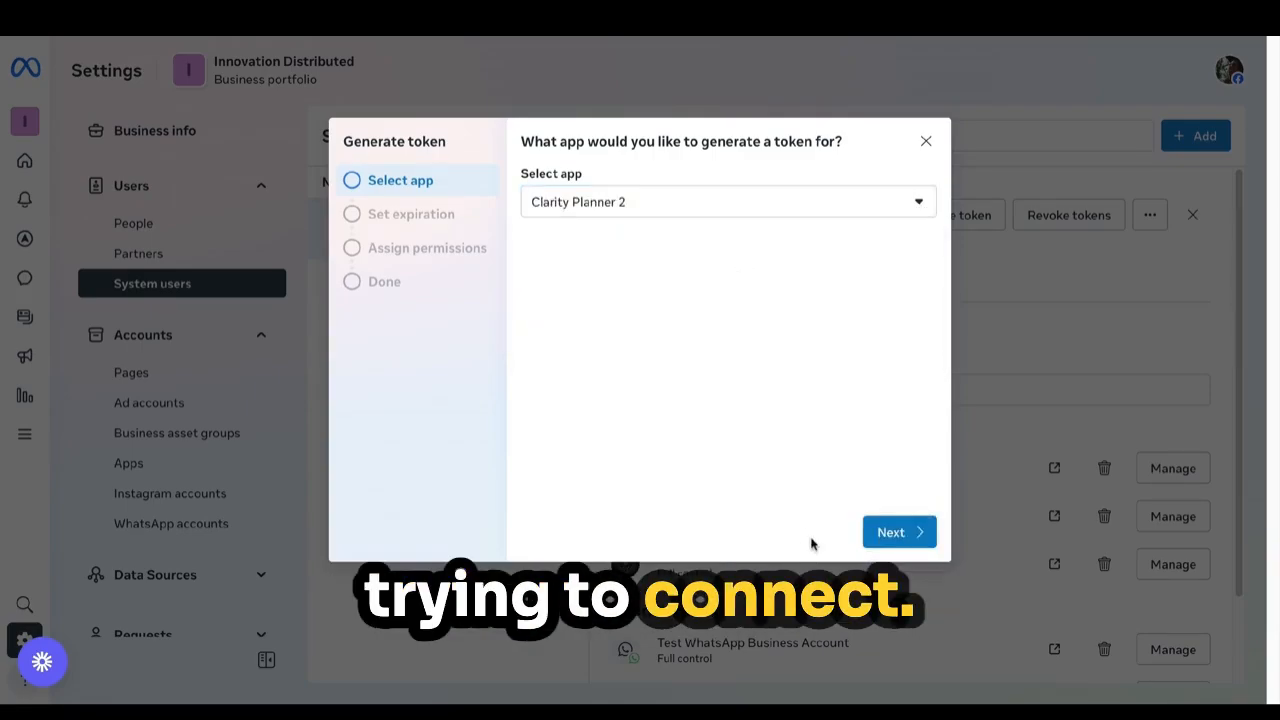
left_click(889, 533)
left_click(572, 247)
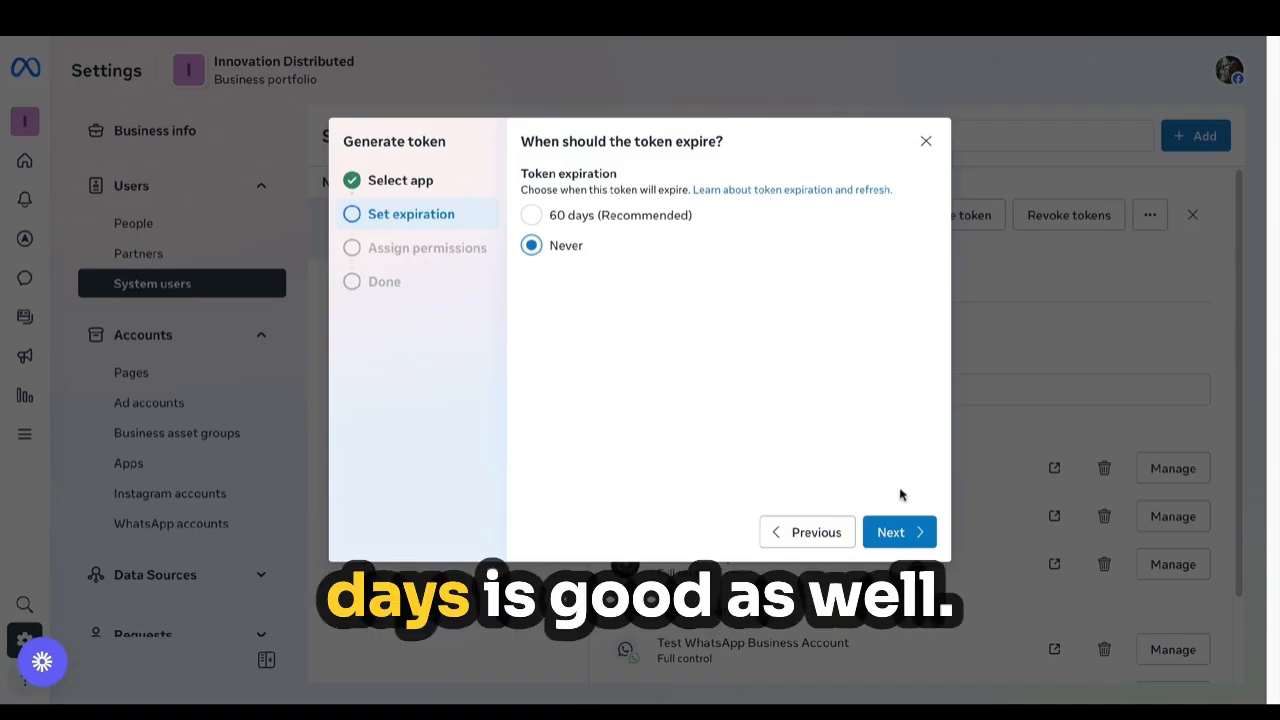
left_click(881, 538)
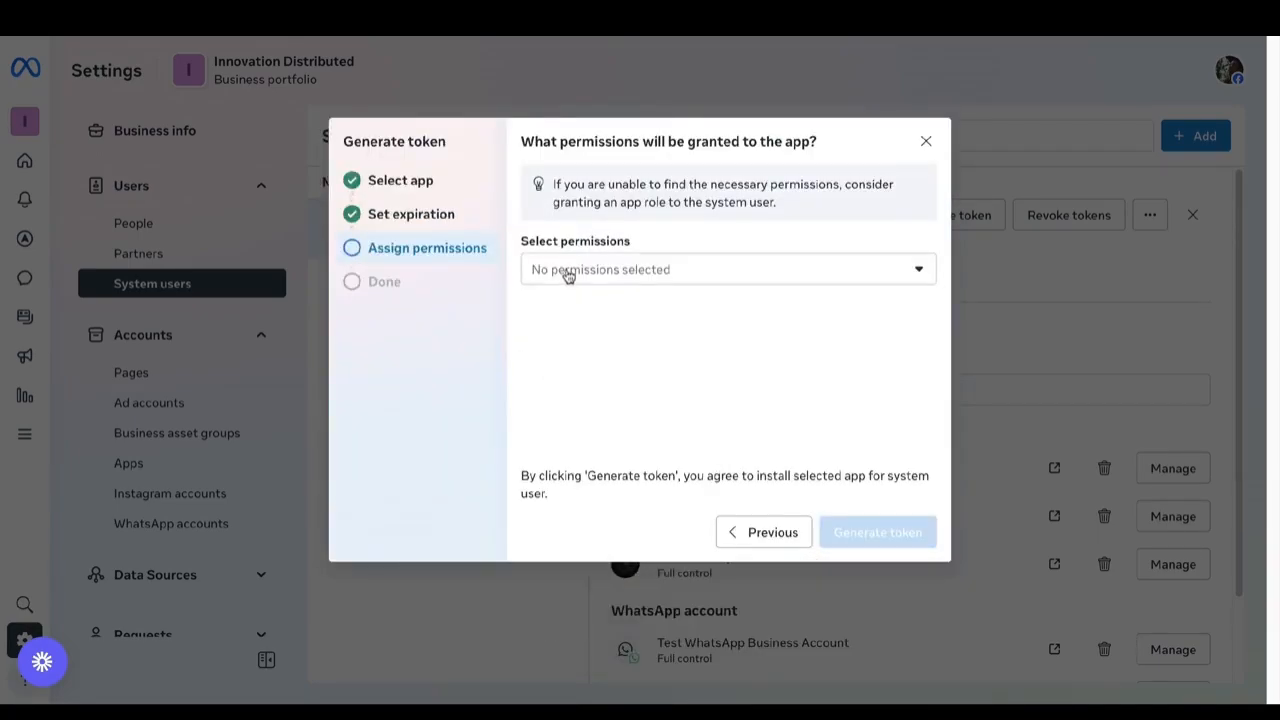
Filter permissions by 'busi', tick business_management and the WhatsApp business permissions, and generate.
left_click(567, 276)
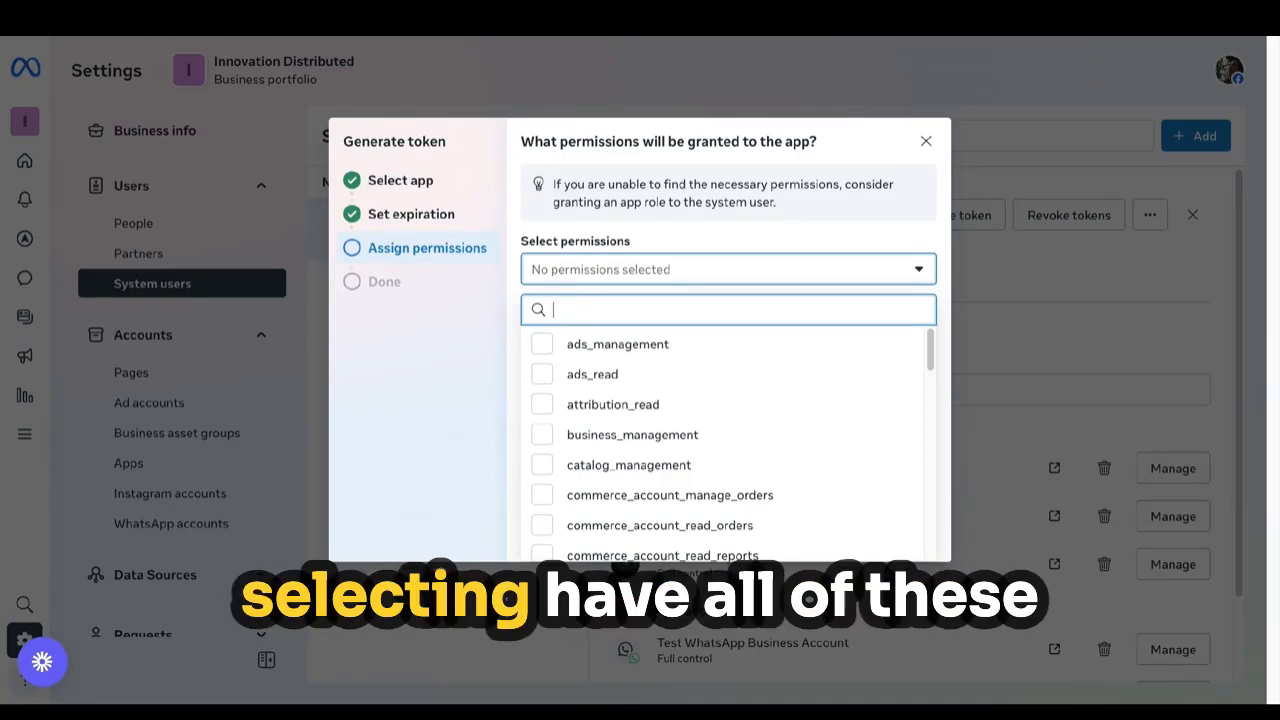
type("business")
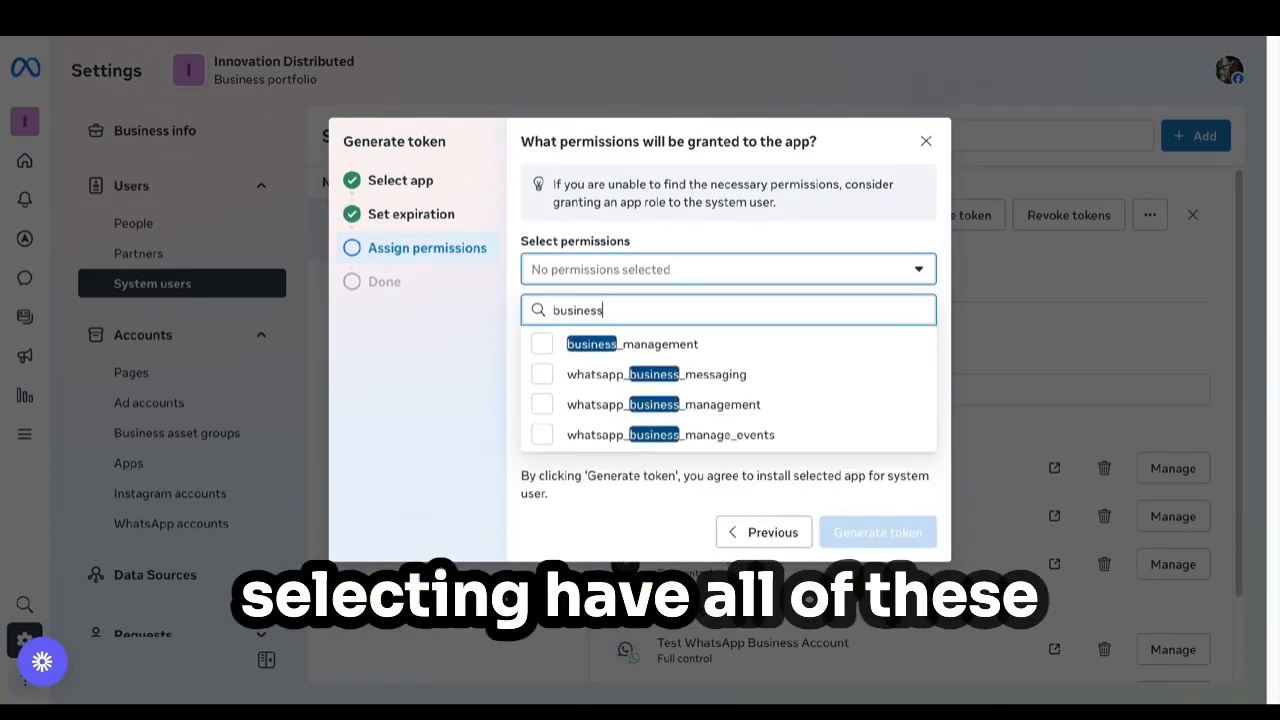
left_click(541, 344)
left_click(542, 374)
left_click(542, 405)
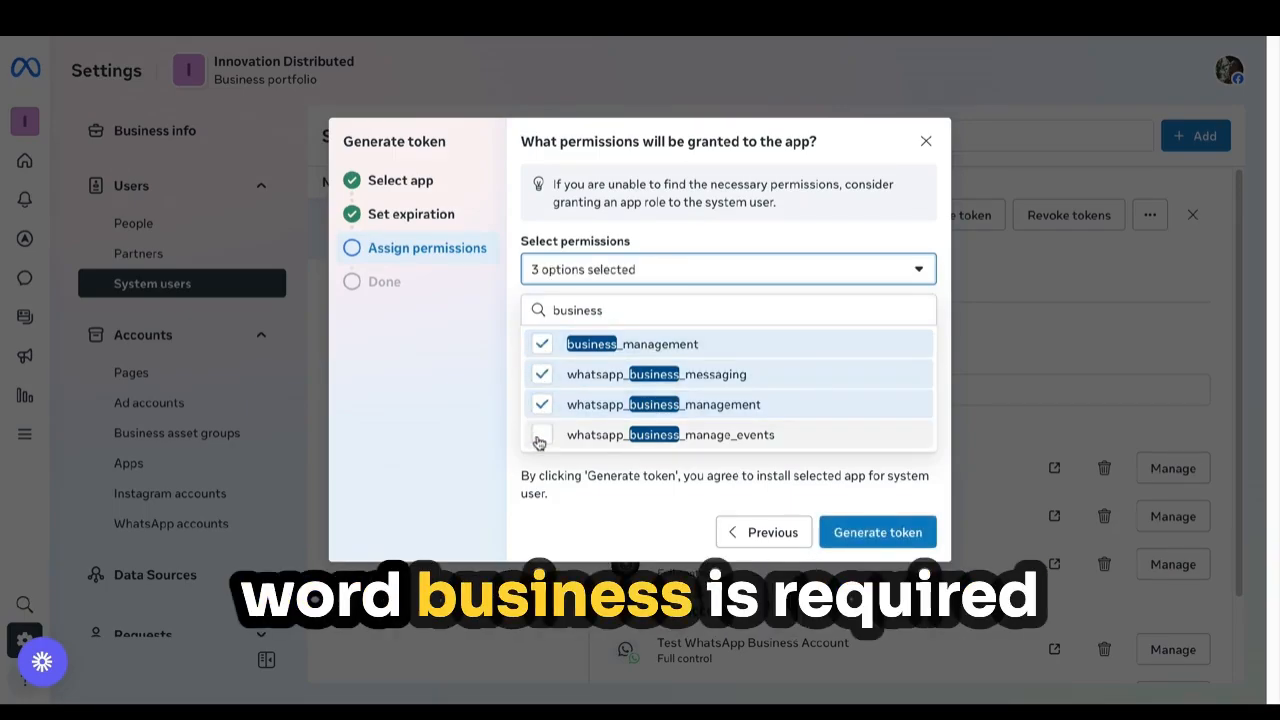
left_click(836, 532)
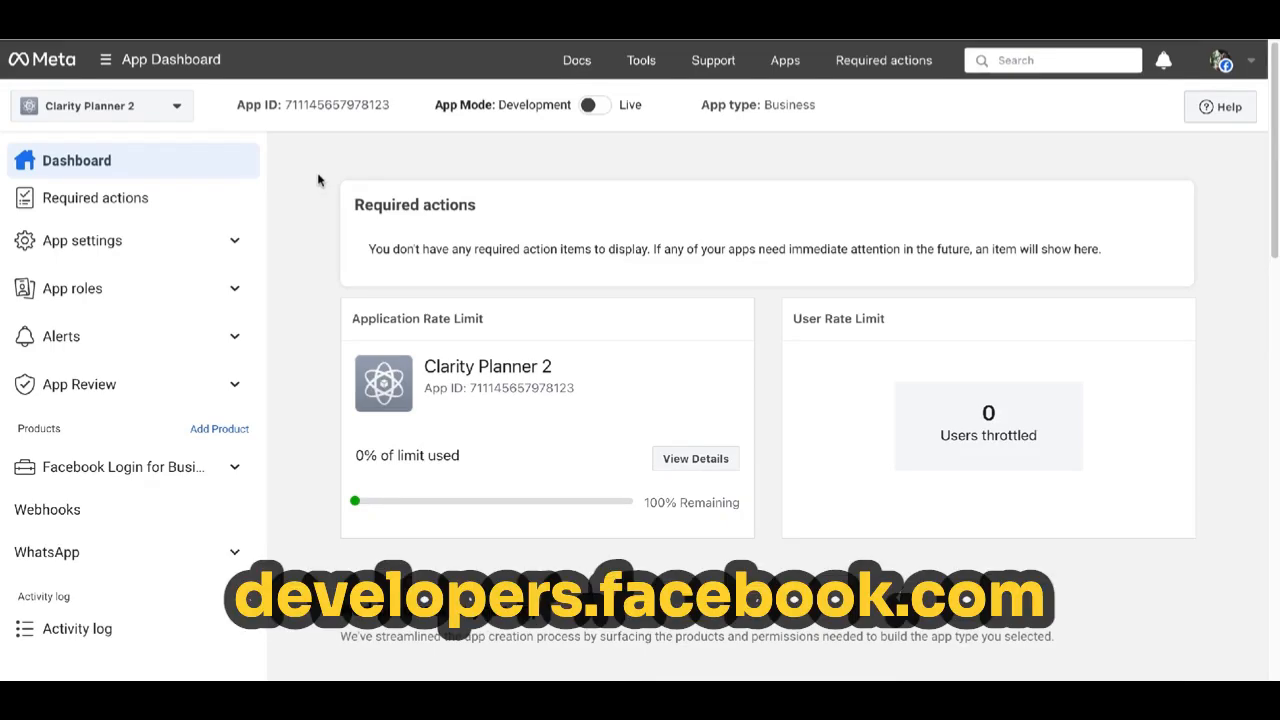
Try switching Clarity Planner 2 to Live mode; when it's blocked, open Basic settings' Privacy Policy URL field.
left_click(592, 105)
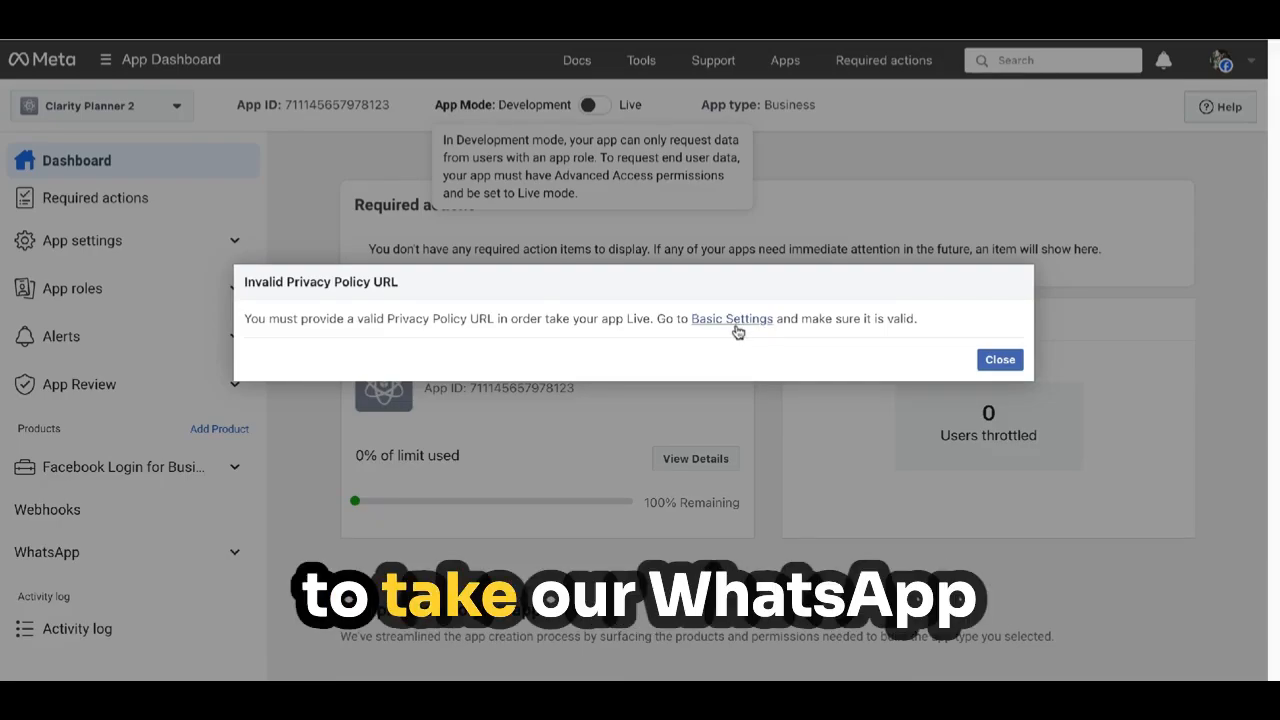
left_click(735, 325)
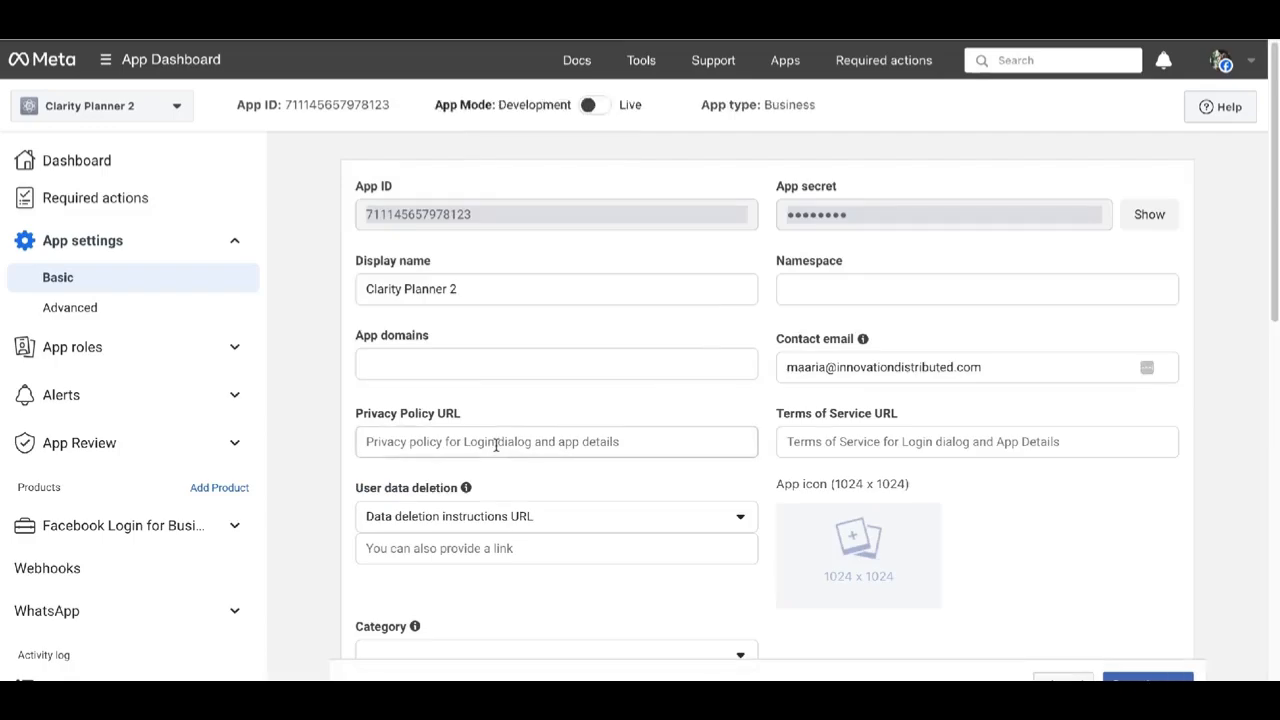
left_click(496, 444)
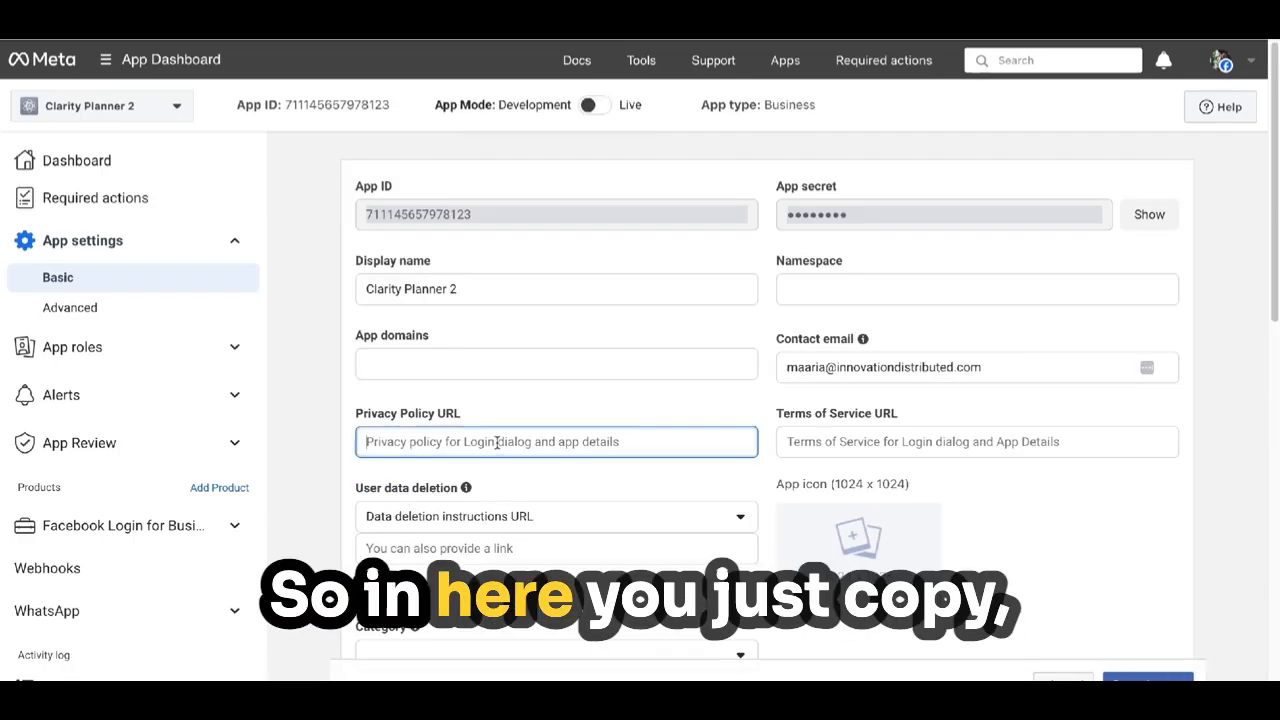
Paste a privacy policy address, clear the wrongly pasted text, and move to the Terms of Service URL.
type("And then we are ready to go and test our app.")
triple_click(650, 450)
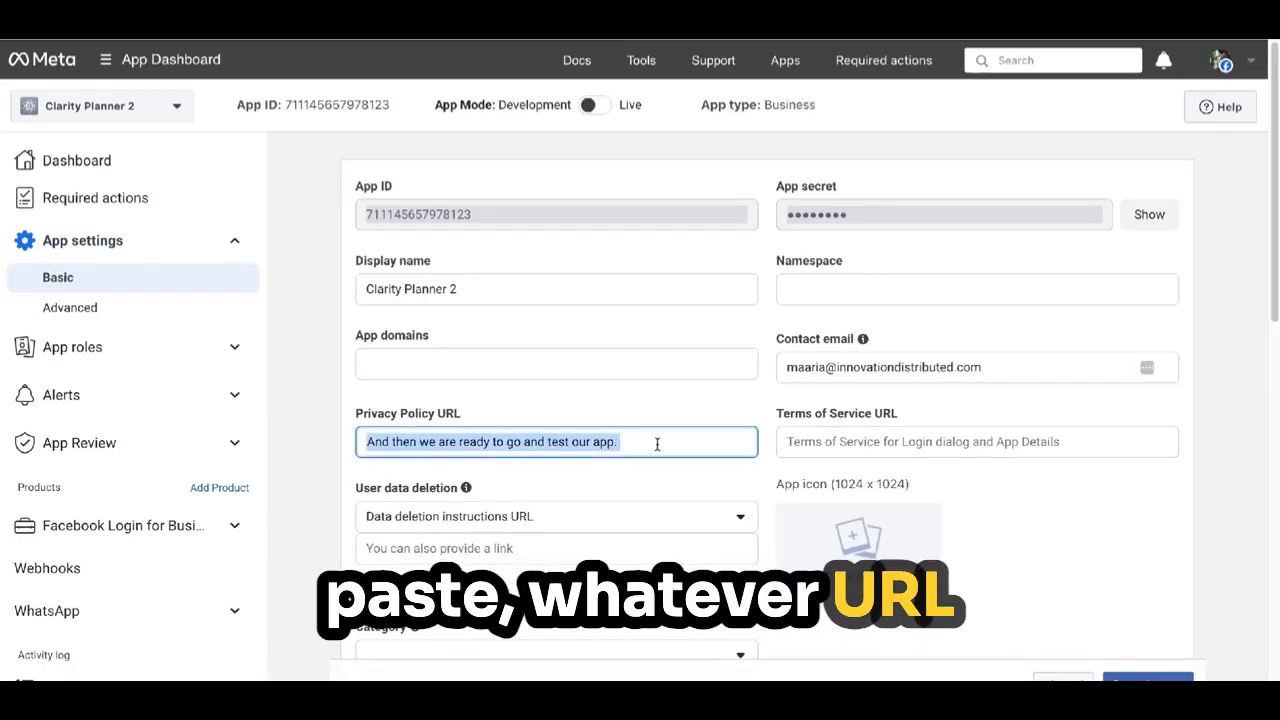
key("BackSpace")
left_click(1034, 441)
left_click(1148, 679)
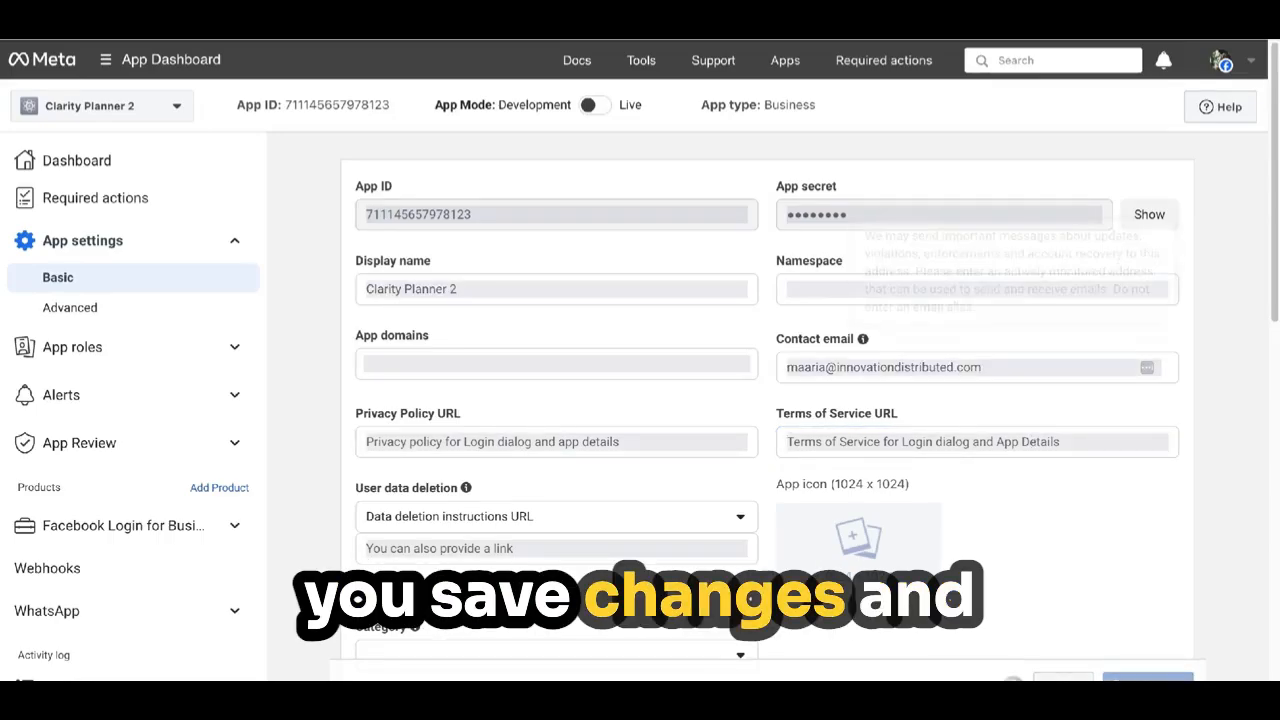